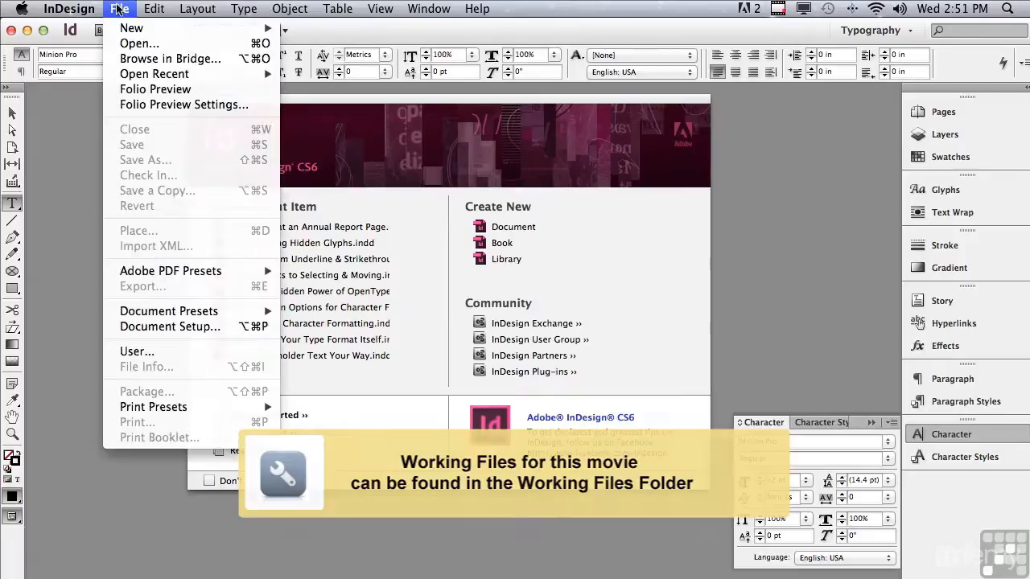
- Open the file "0607 Format an Annual Report Page.indd" from the InDesign CS6 Sample Layouts folder
left_click(129, 42)
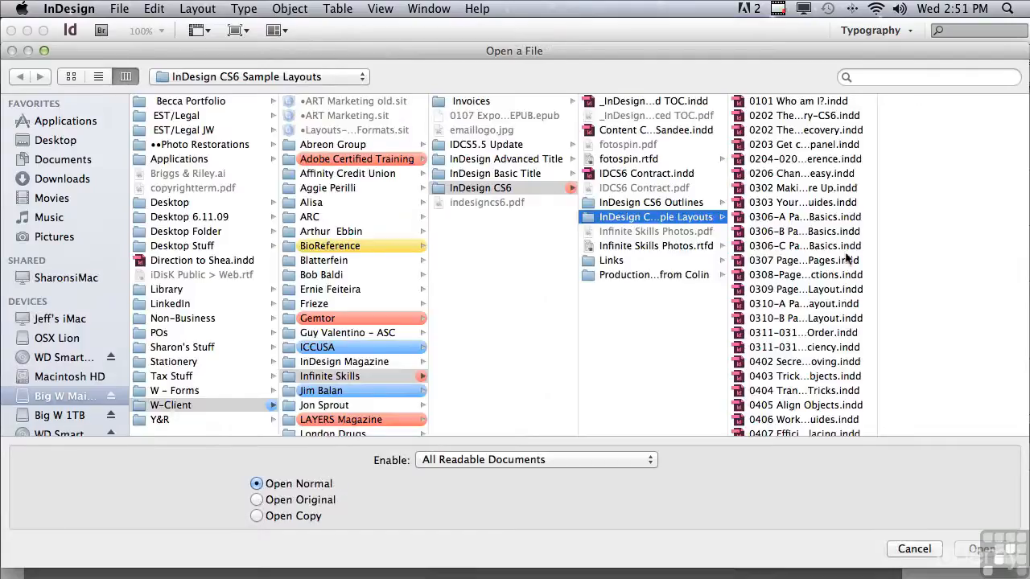
scroll(875, 241, "down", 5)
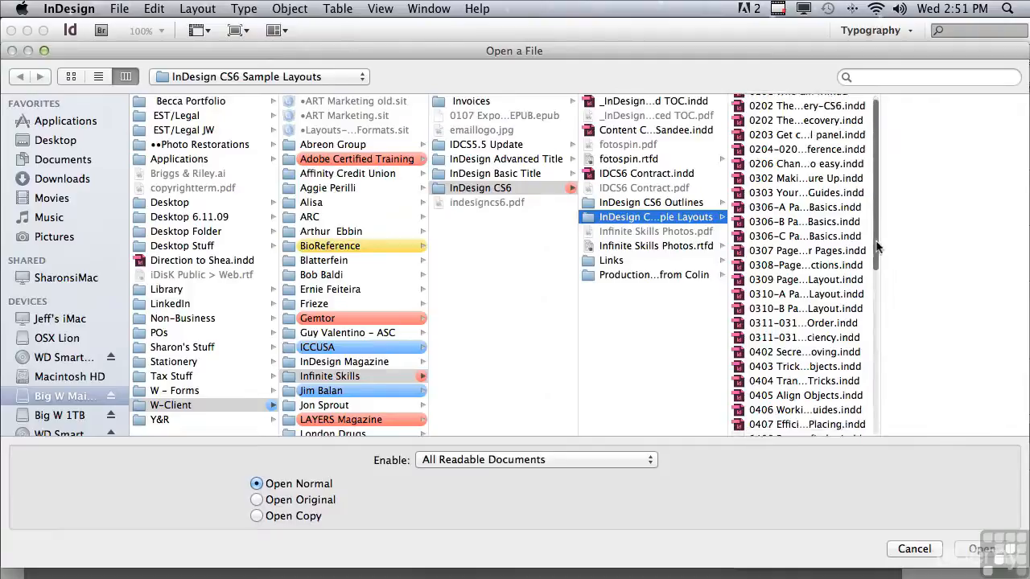
scroll(870, 340, "down", 5)
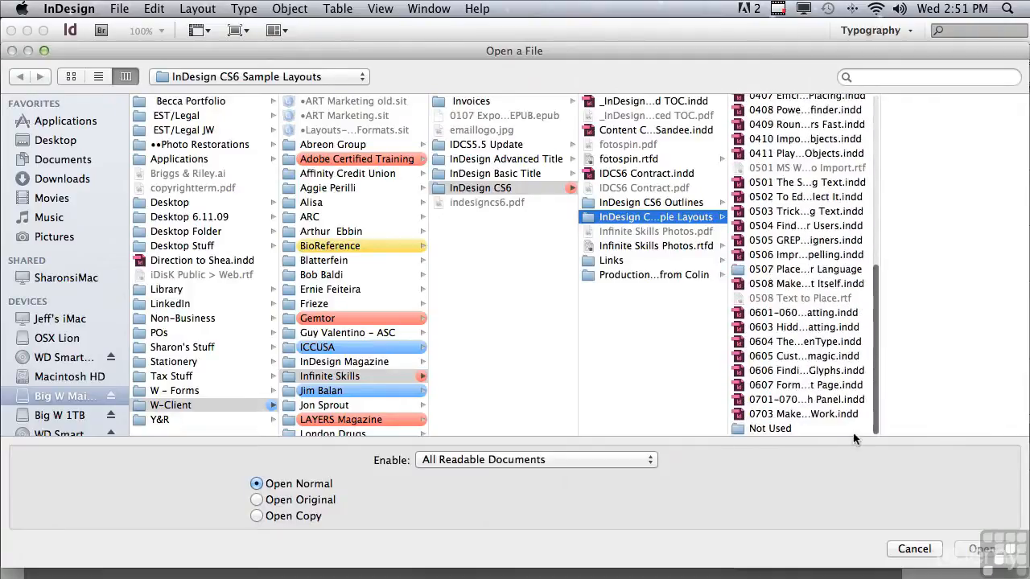
left_click(760, 385)
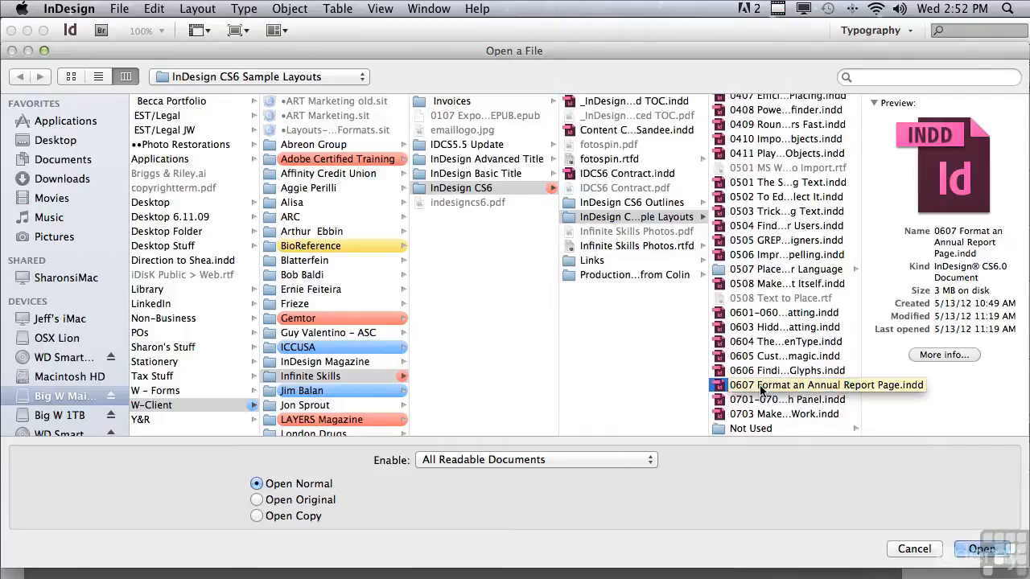
left_click(980, 549)
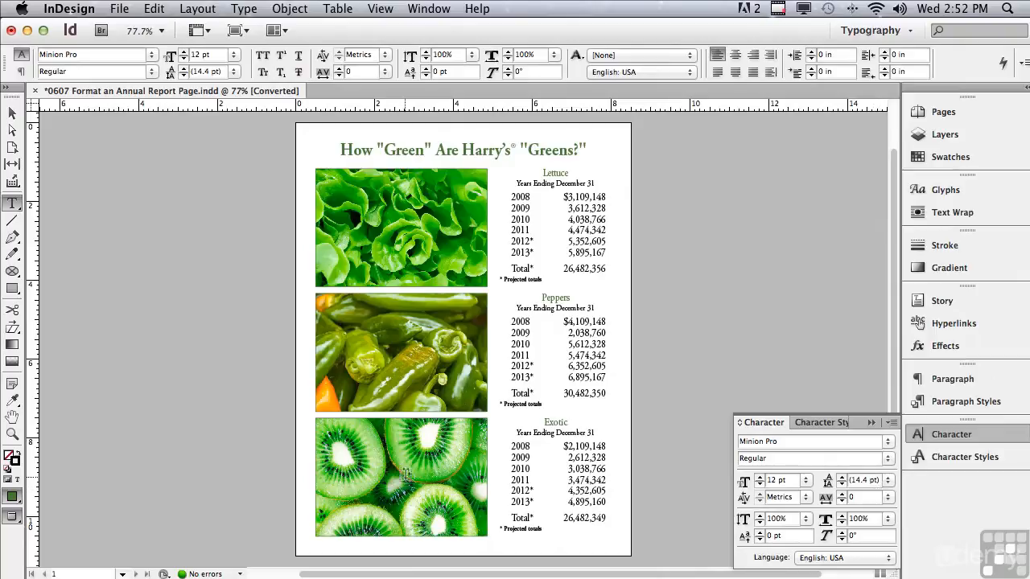
- Check the straight quotation mark before "Green" in the headline and place the text cursor at the headline's start
left_click(11, 435)
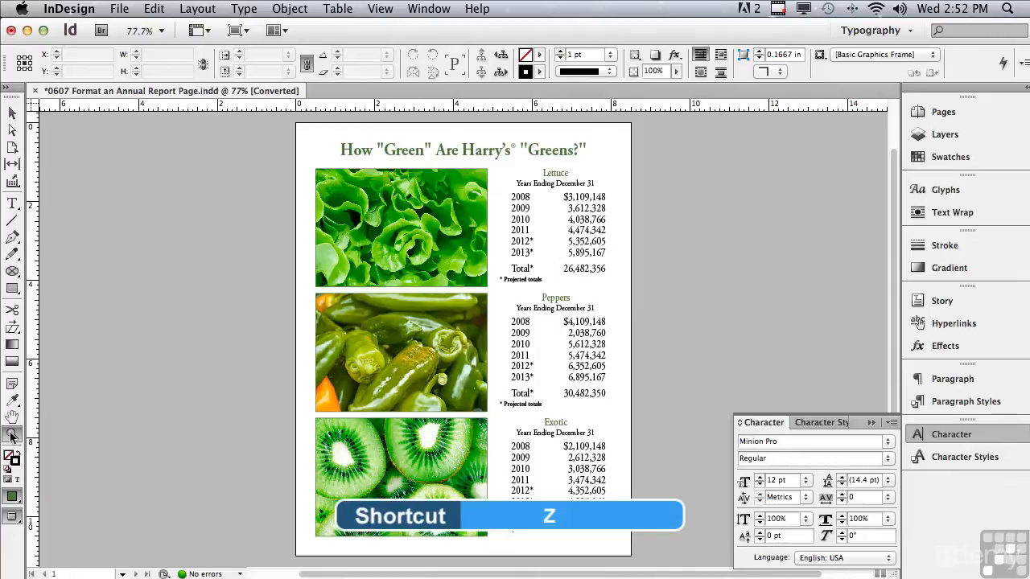
left_click_drag(284, 120, 645, 240)
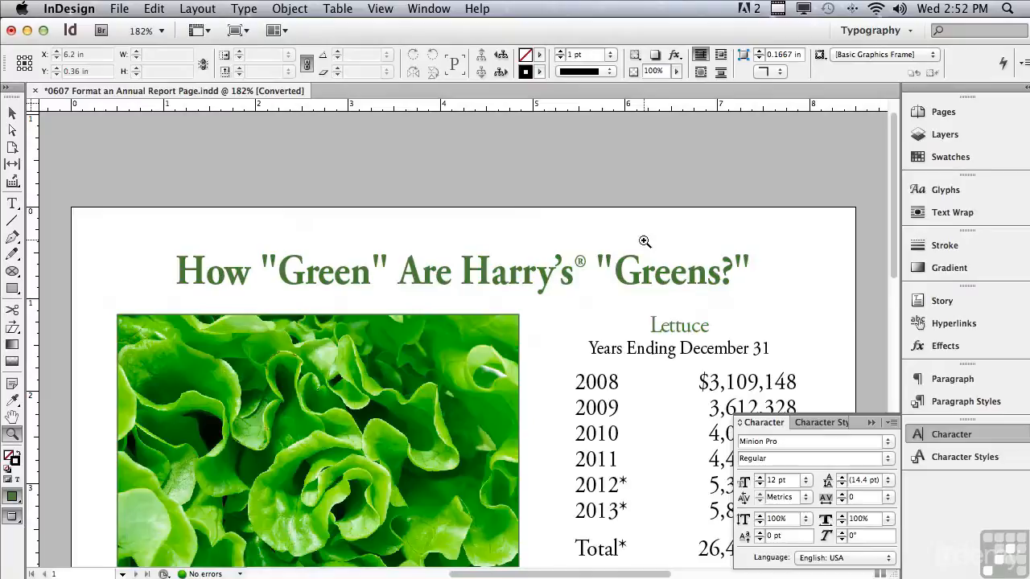
left_click(12, 204)
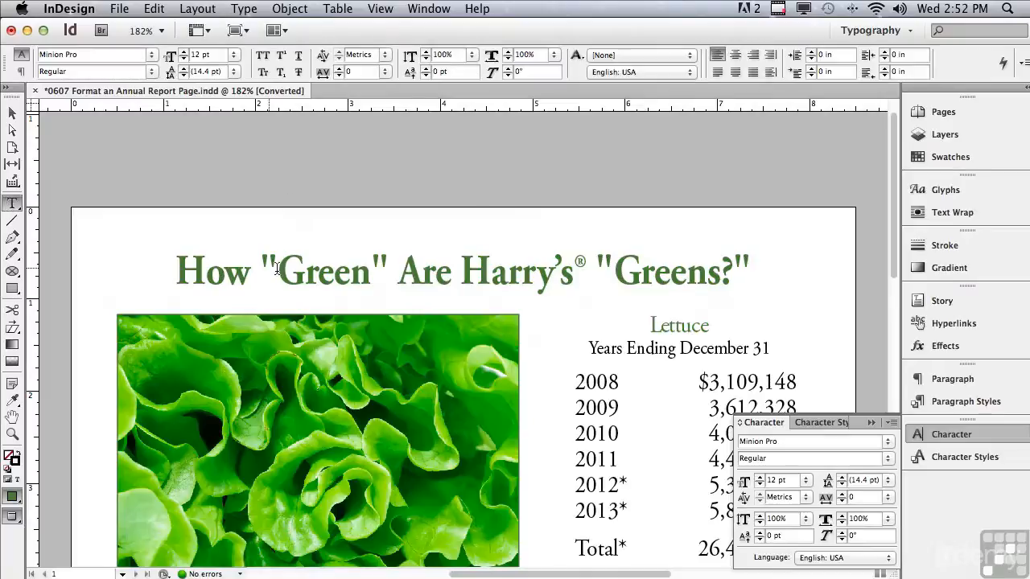
left_click_drag(260, 266, 279, 269)
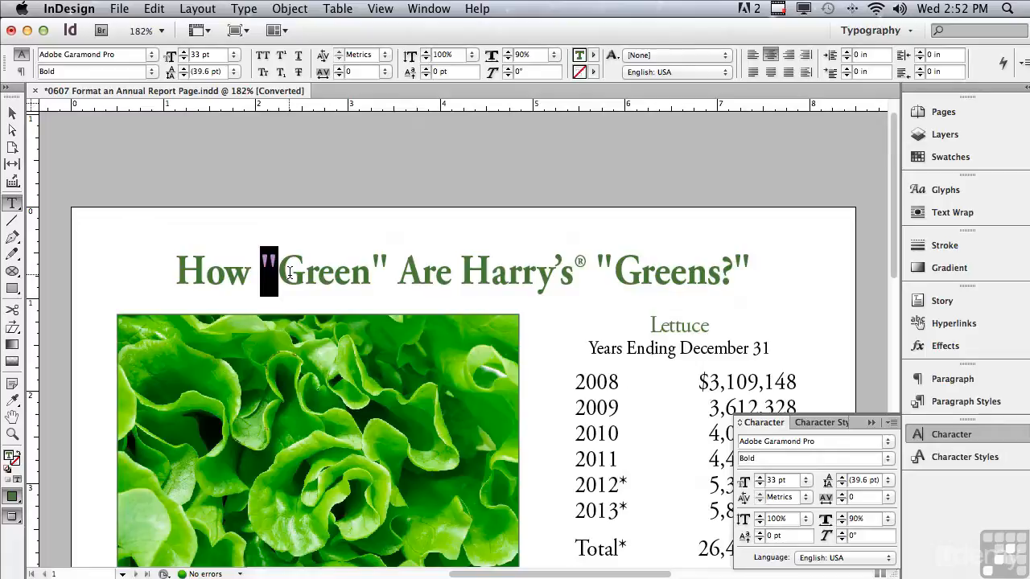
left_click(167, 263)
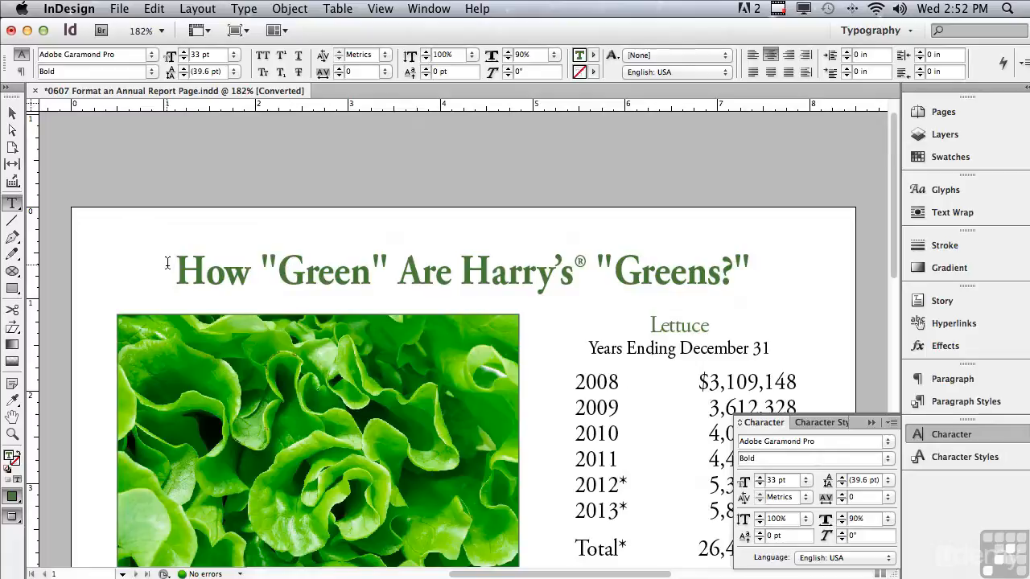
- Load the saved Find/Change query "Straight Double to Typographers Quote" for the document
left_click(151, 8)
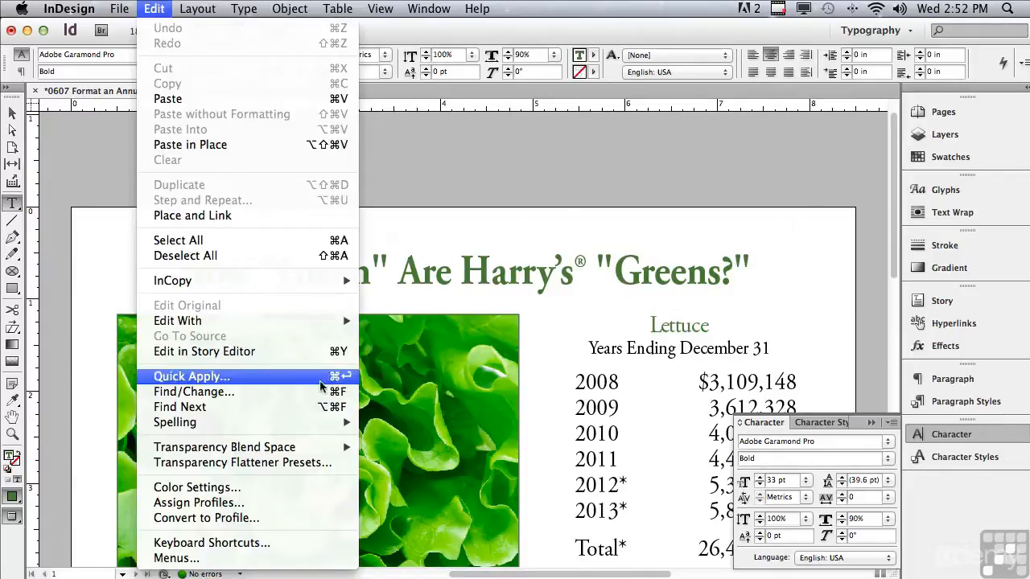
left_click(325, 392)
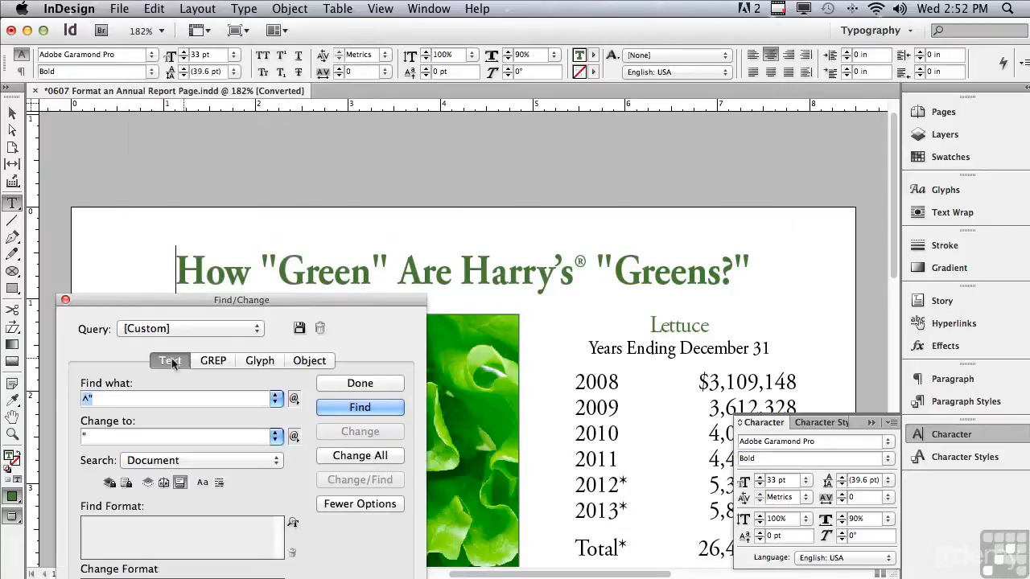
left_click_drag(150, 301, 191, 308)
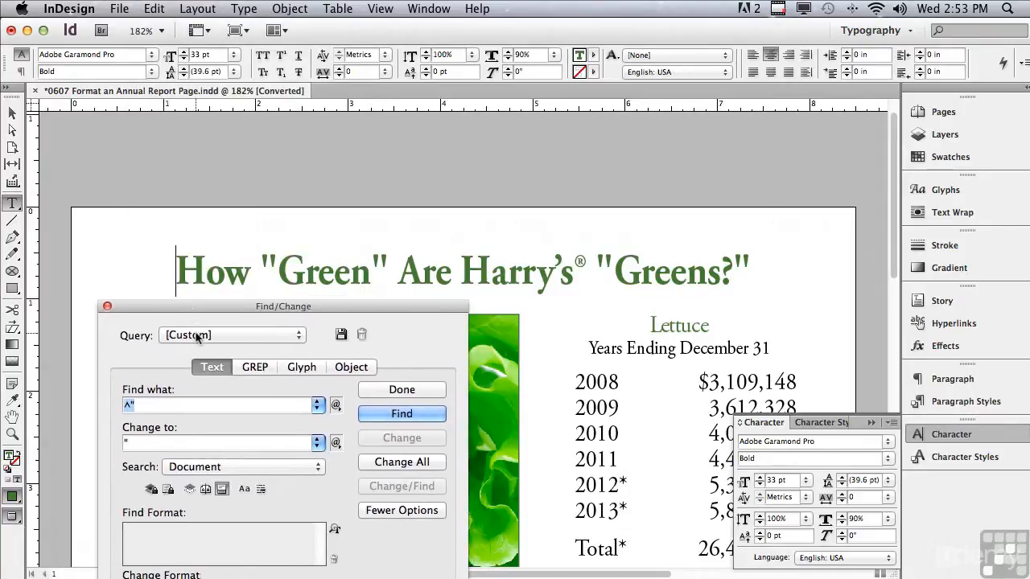
left_click(197, 337)
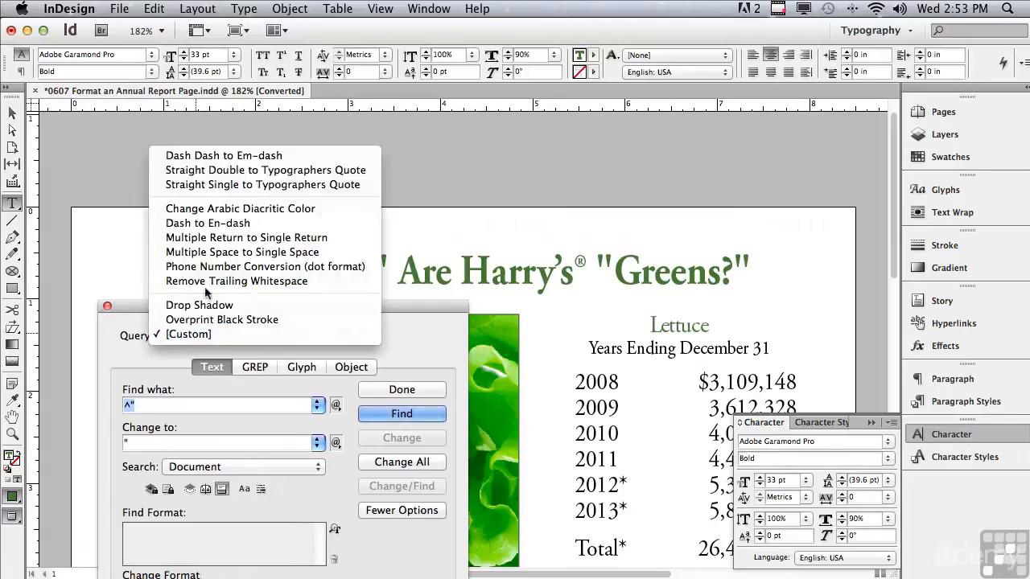
left_click(209, 173)
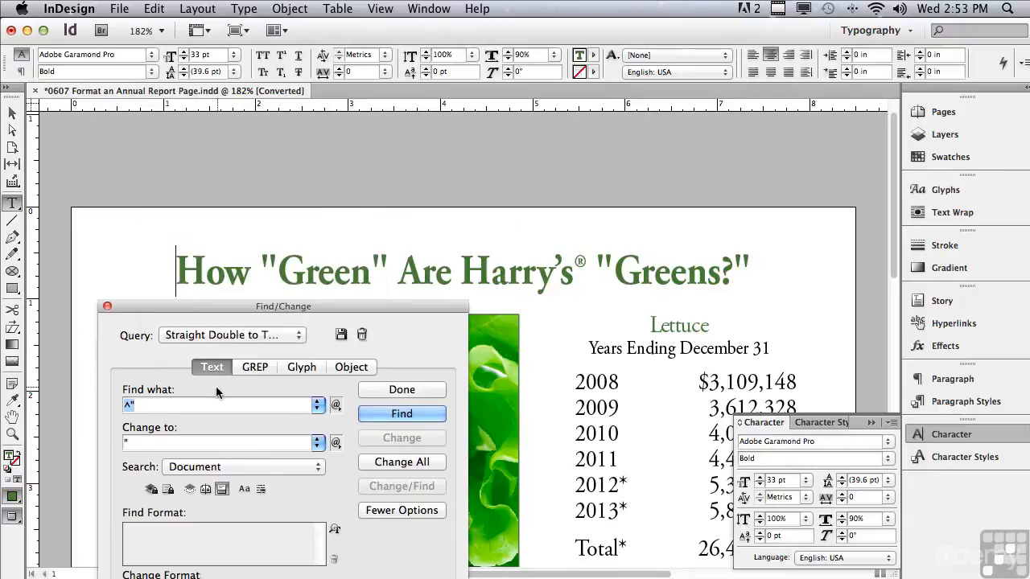
- Replace the straight quotes around "Green" one at a time, and all remaining straight quotes at once, with typographer's quotes
left_click(362, 415)
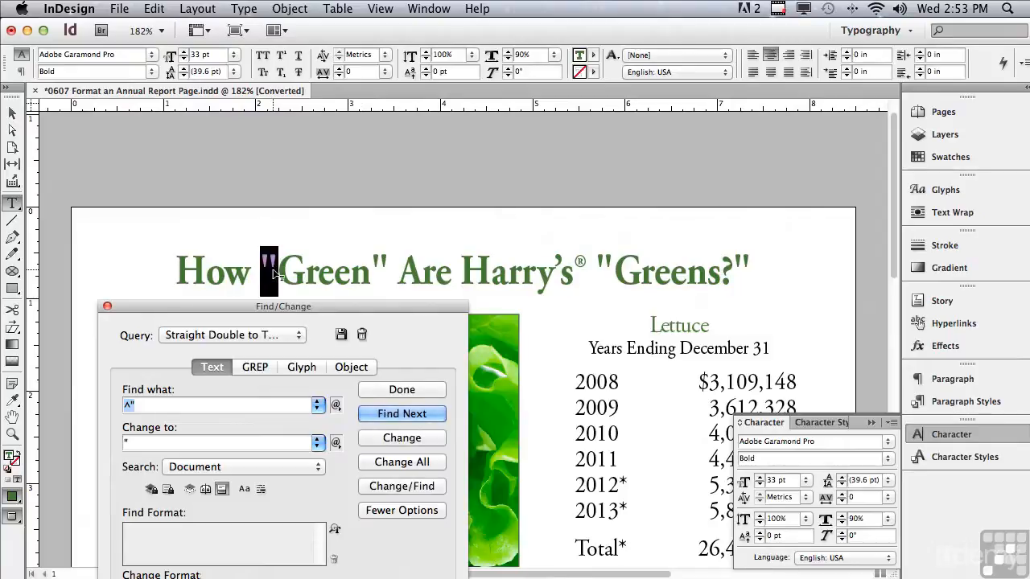
left_click(372, 440)
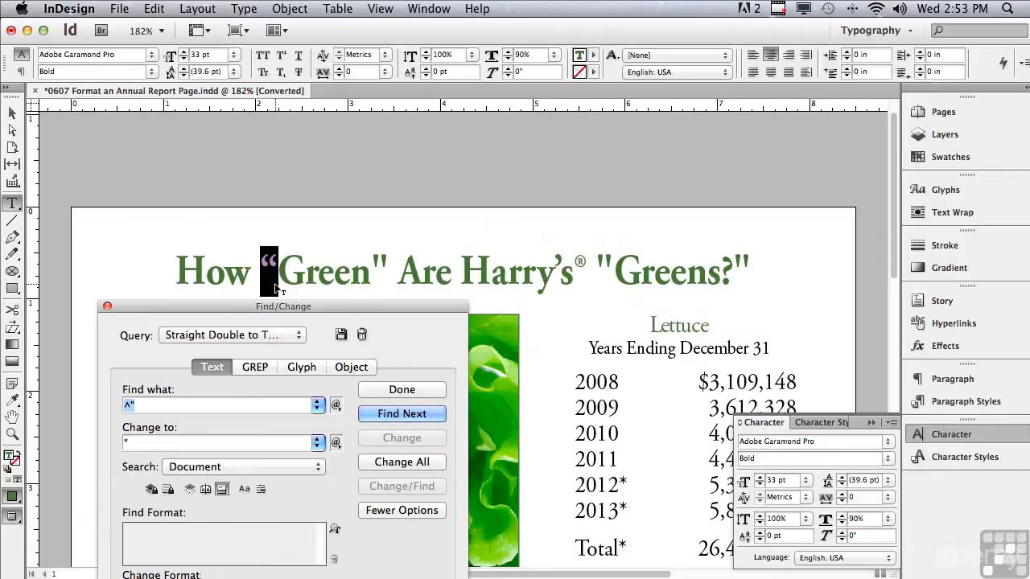
left_click(394, 415)
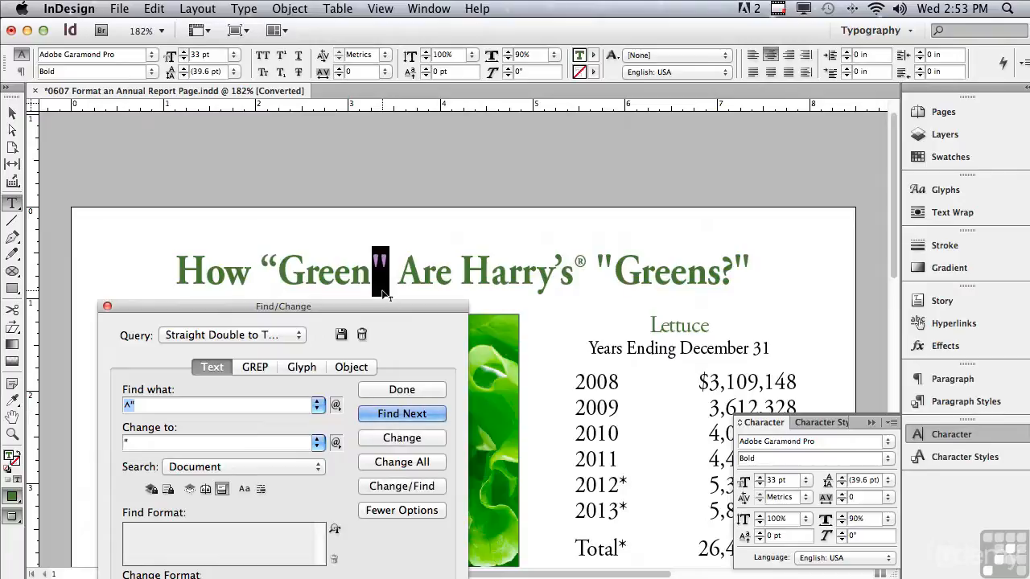
left_click(387, 439)
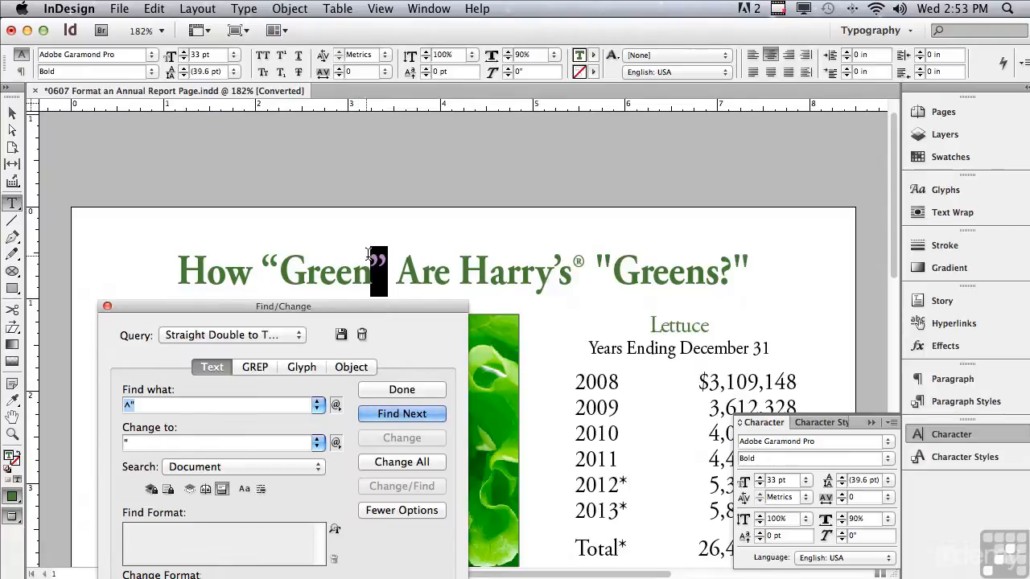
left_click(377, 464)
left_click(655, 212)
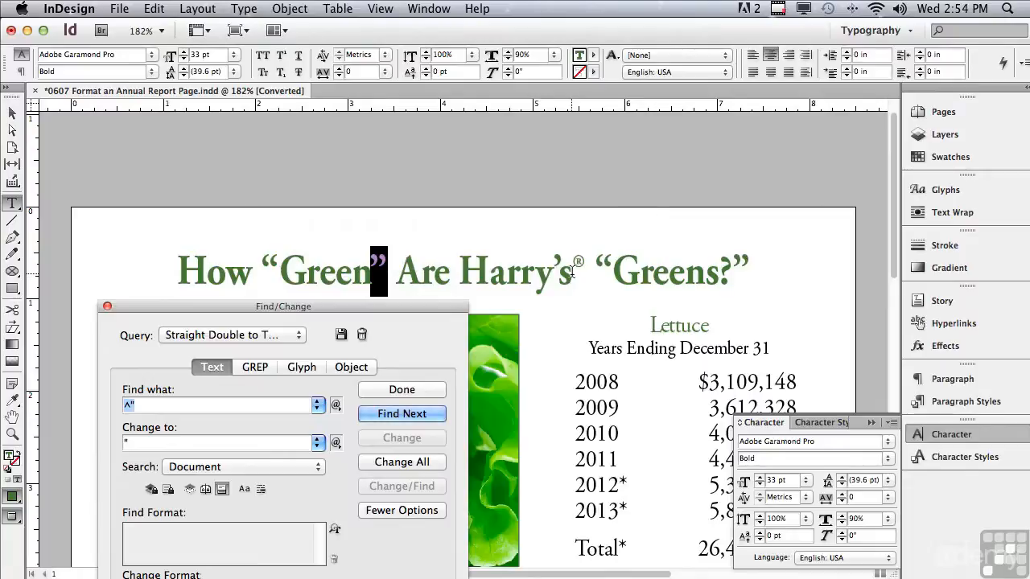
- Close Find/Change and reduce the registered trademark symbol after "Harry's" to 27 pt
left_click(572, 274)
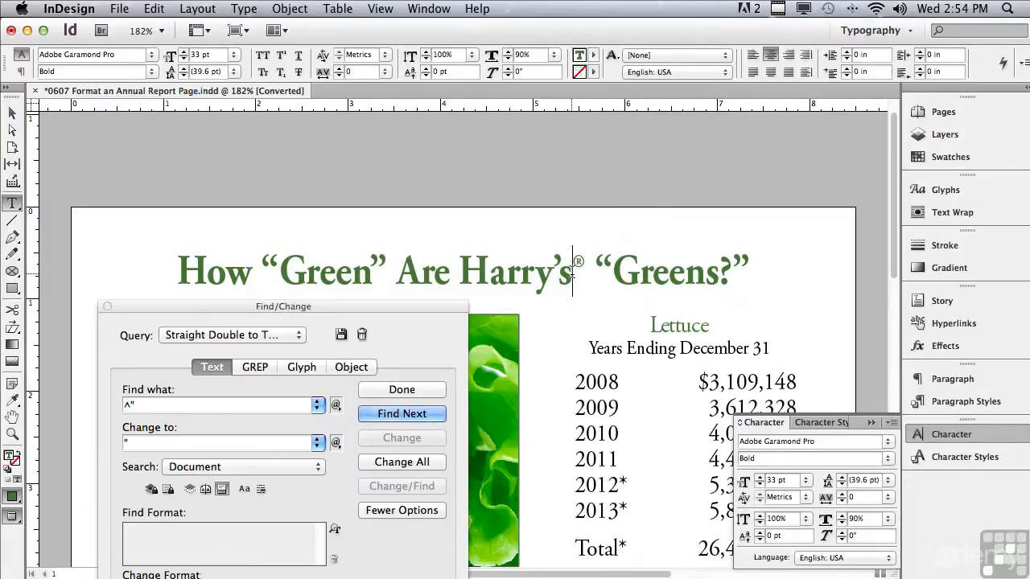
key("shift+Right")
left_click(107, 306)
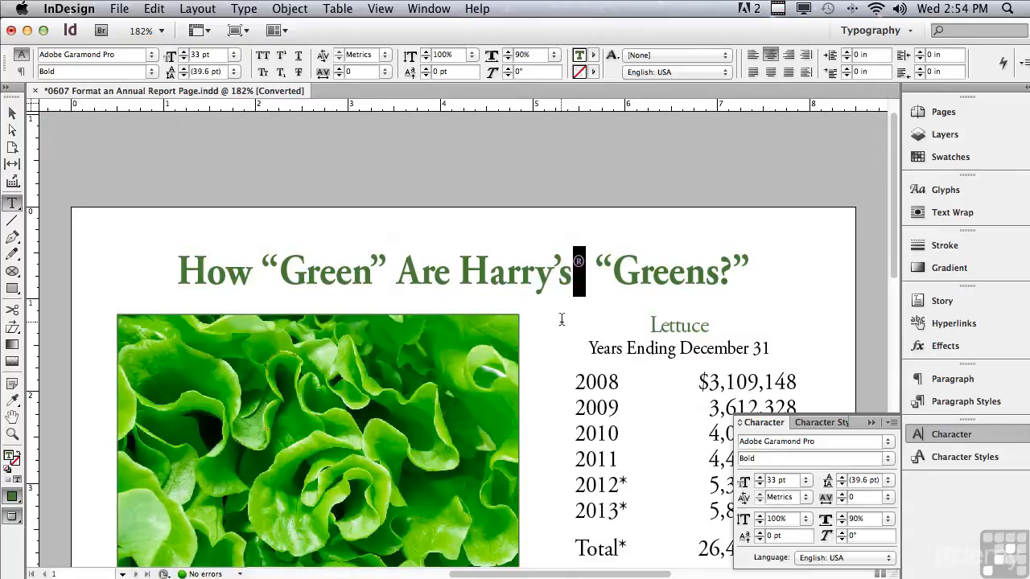
left_click(183, 58)
left_click(183, 59)
left_click(183, 59)
left_click(183, 59)
left_click(184, 59)
left_click(183, 59)
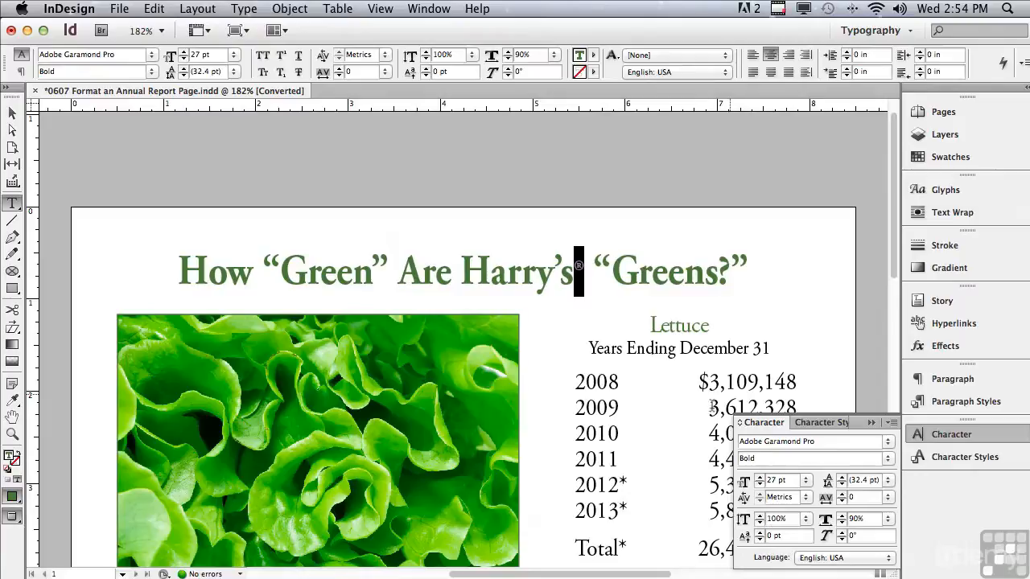
- Raise the registered trademark symbol with baseline shift so it sits higher beside "Harry's"
left_click(759, 533)
left_click(760, 533)
left_click(760, 533)
left_click(759, 532)
- Try the Italic and Bold Italic font styles on the whole headline, and set it back to Bold
left_click(162, 272)
left_click_drag(163, 271, 750, 278)
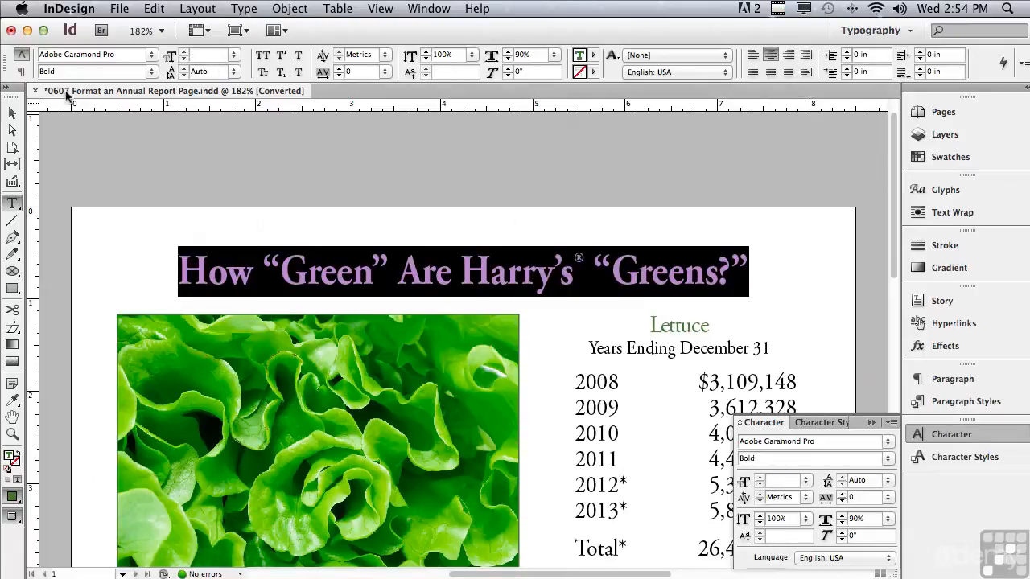
left_click(150, 71)
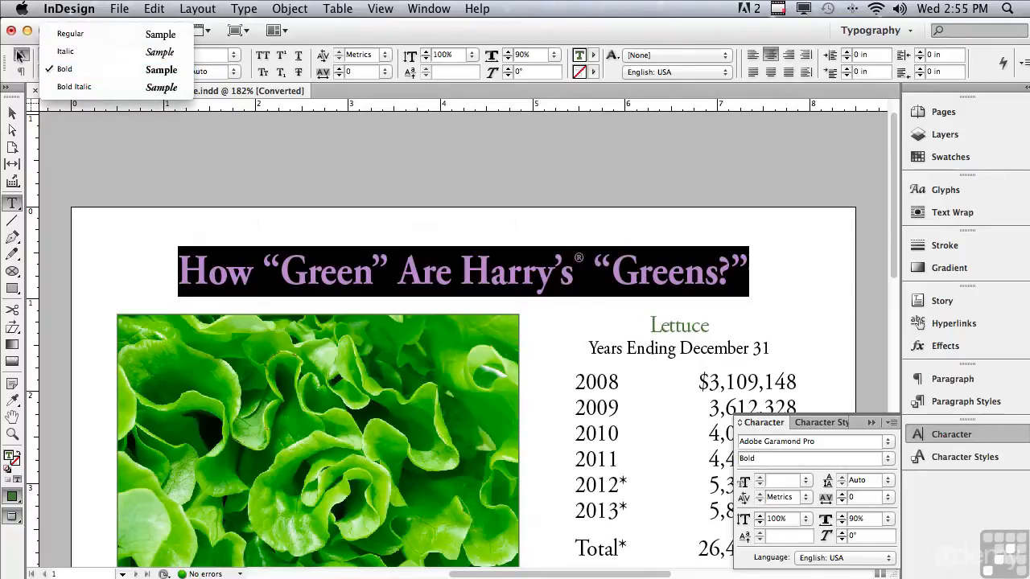
left_click(58, 51)
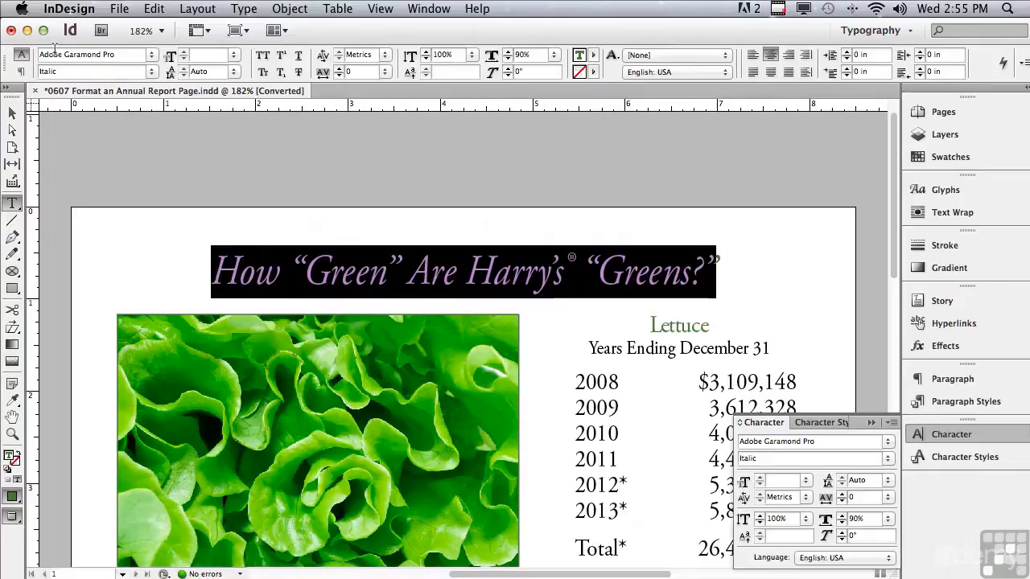
left_click(151, 71)
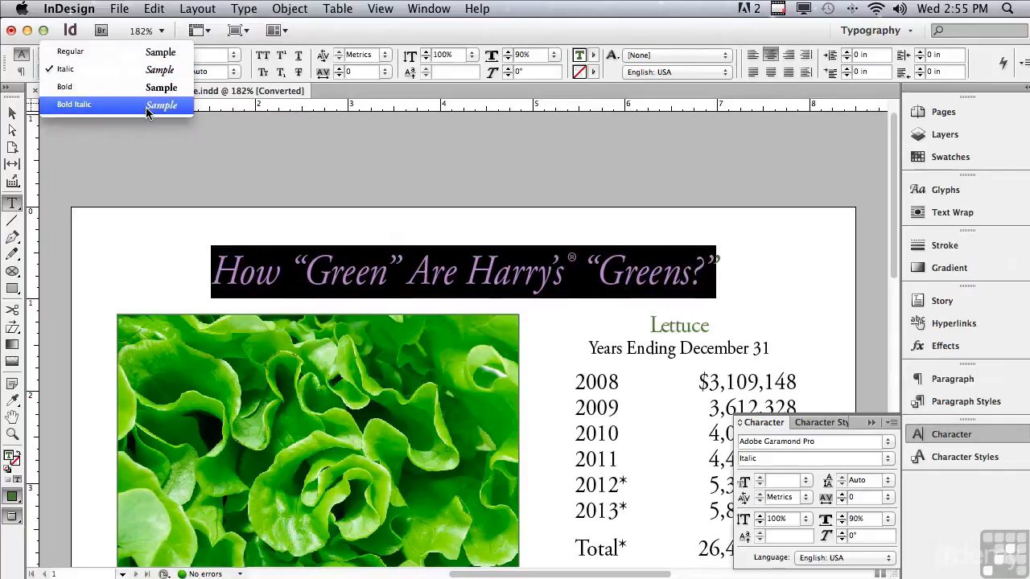
left_click(146, 108)
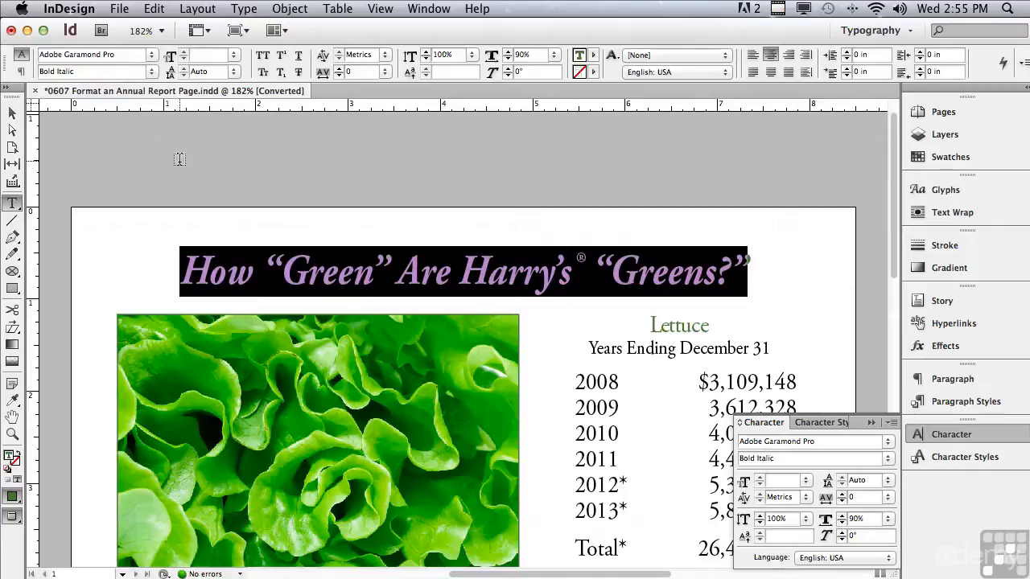
left_click(151, 73)
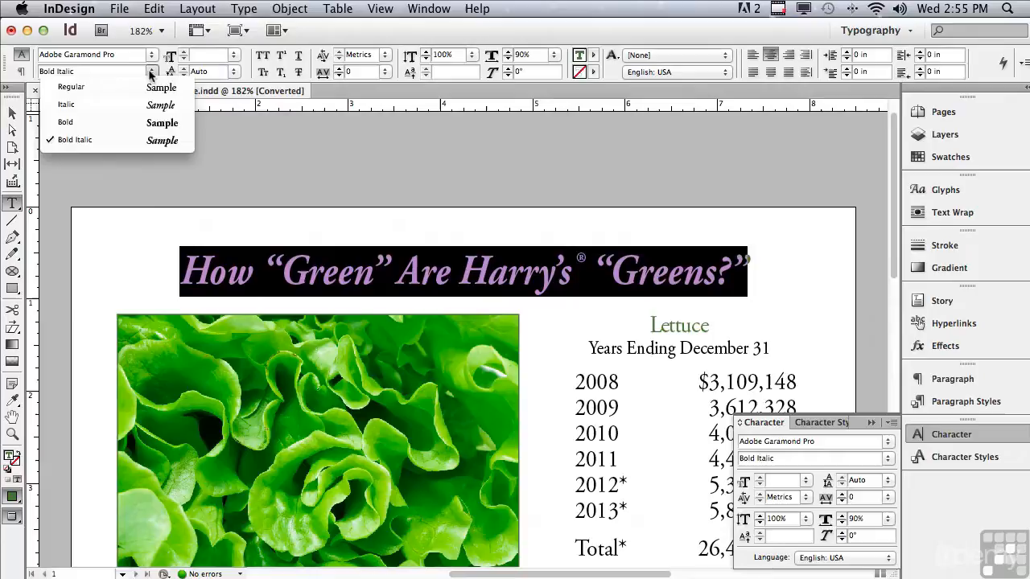
left_click(133, 123)
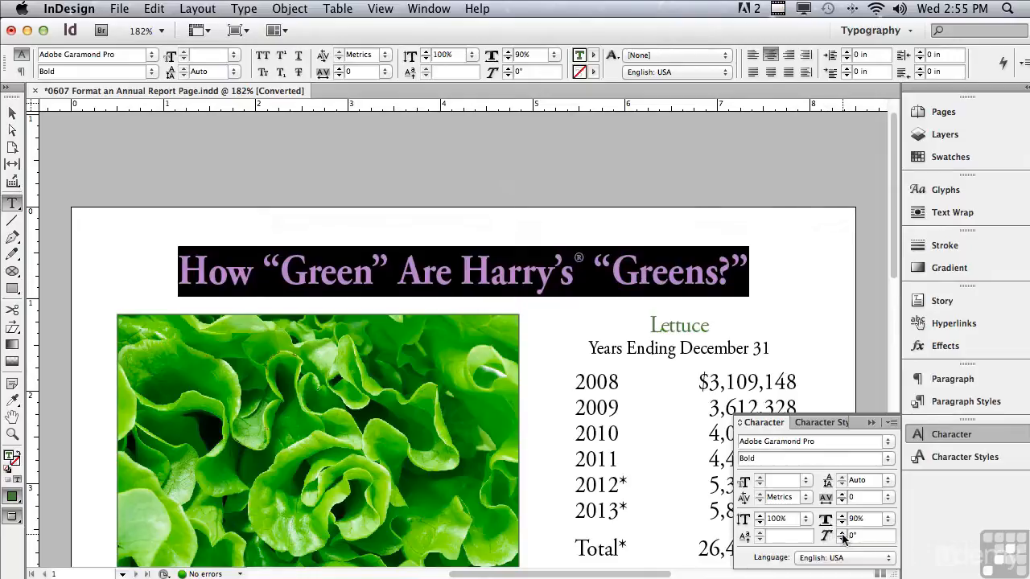
- Slant the selected headline by setting its skew to 14°
left_click(842, 534)
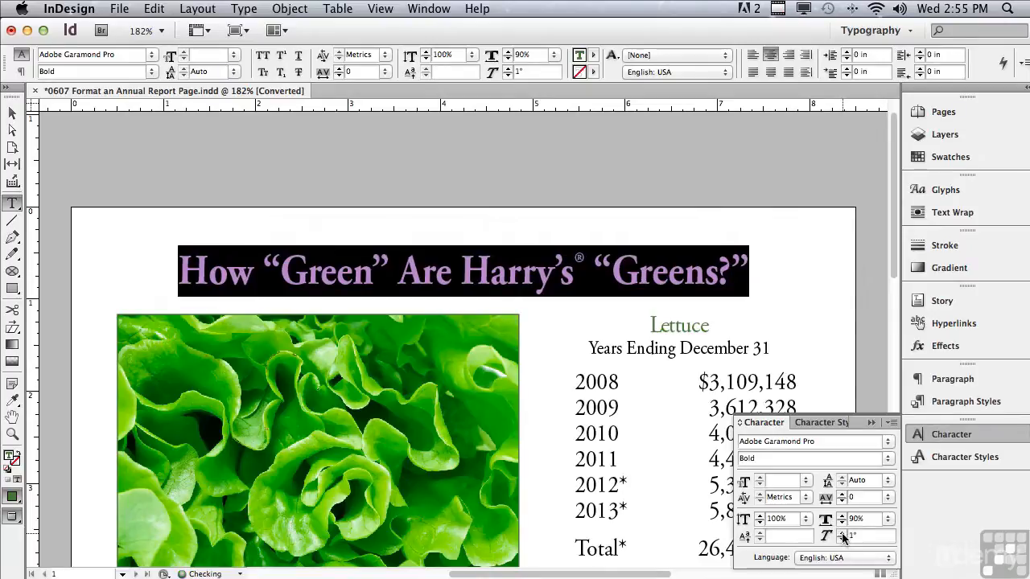
left_click(842, 534)
left_click(841, 534)
left_click(841, 533)
left_click(842, 533)
left_click(842, 533)
left_click(841, 533)
left_click(842, 534)
left_click(841, 534)
left_click(842, 533)
left_click(841, 533)
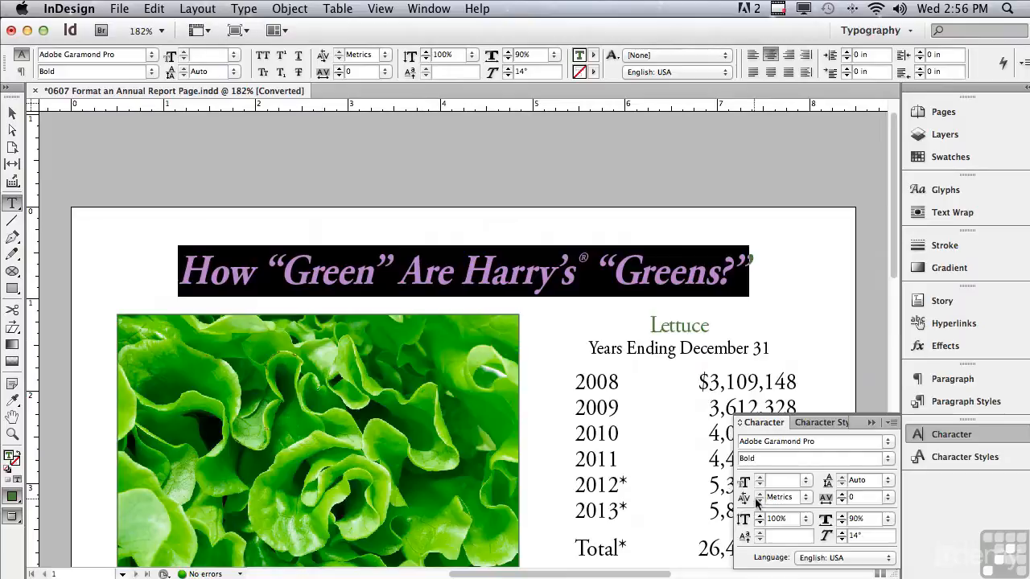
- Set the headline's kerning to Optical
left_click(807, 497)
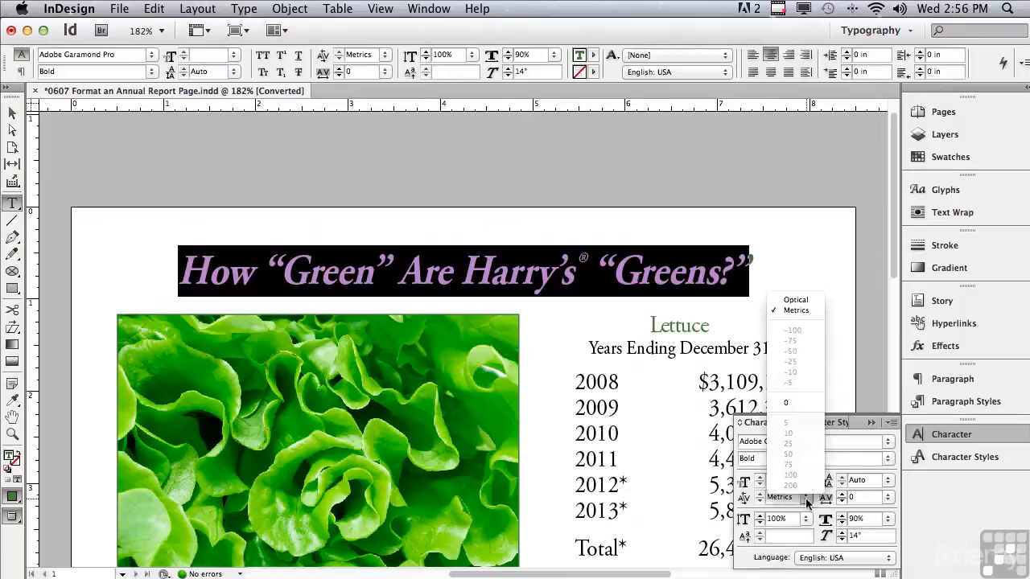
left_click(786, 296)
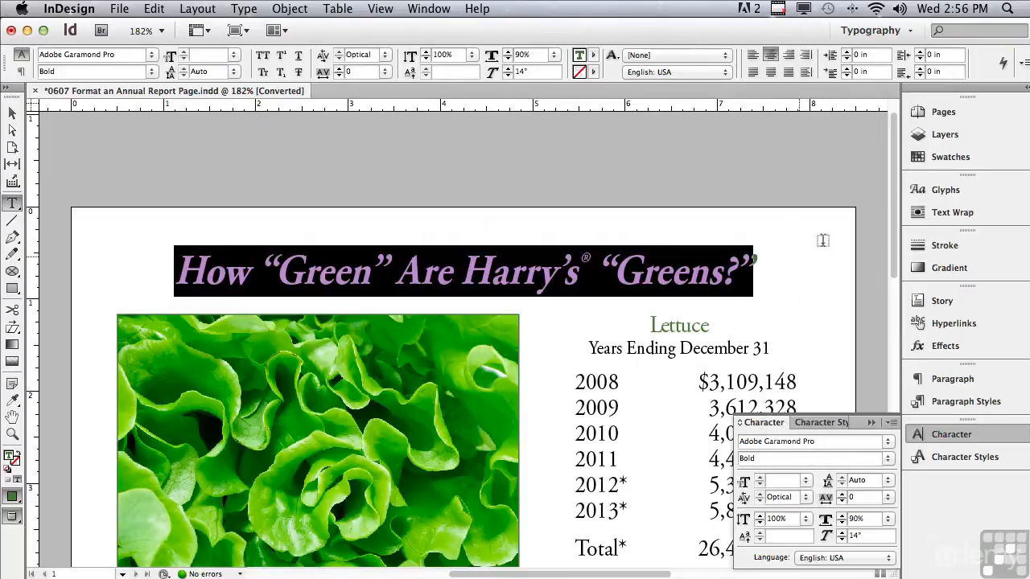
scroll(893, 230, "down", 5)
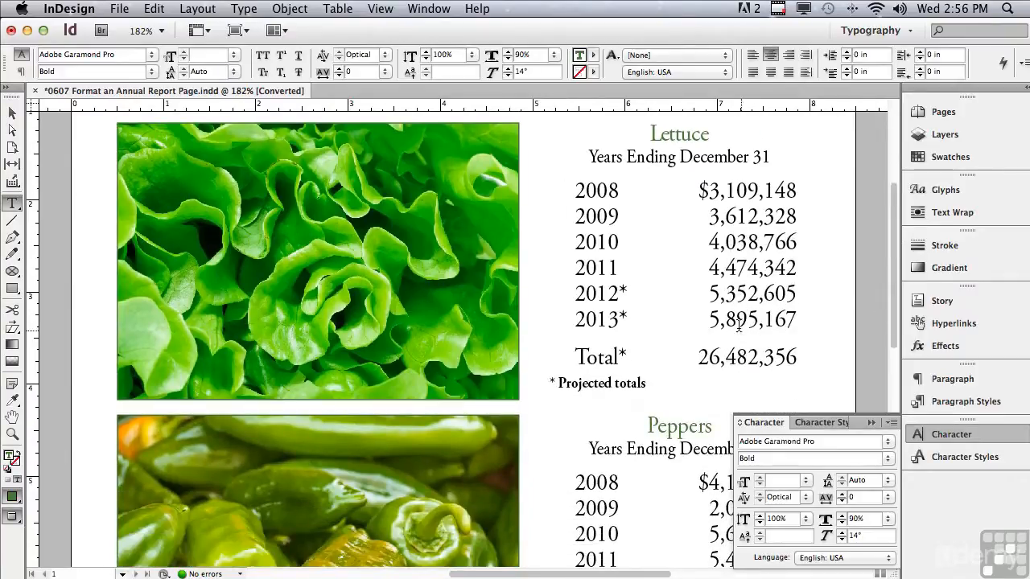
- Set the font style of the "Lettuce" heading above the first sales table to Bold
left_click_drag(574, 190, 797, 358)
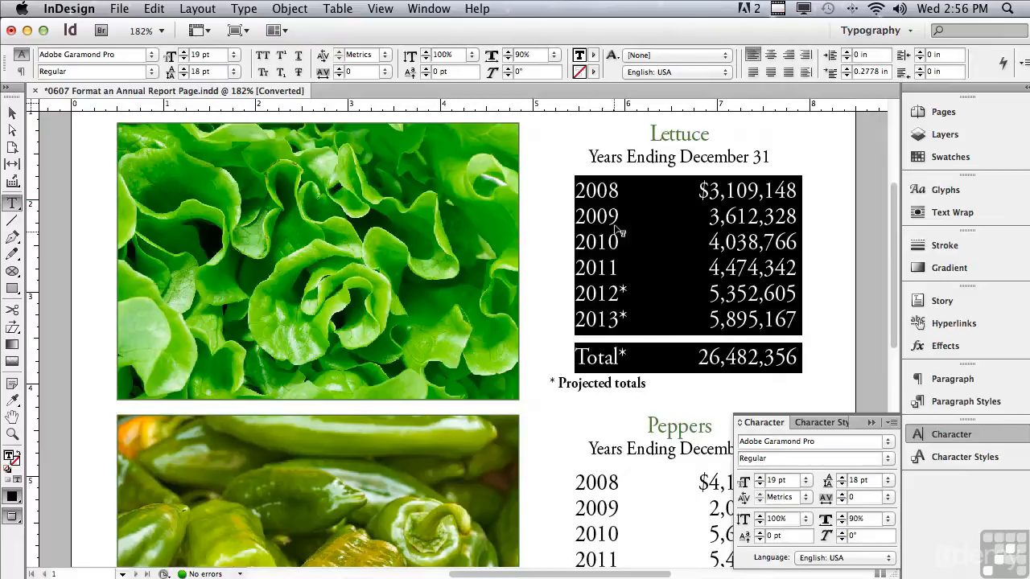
left_click(626, 129)
left_click_drag(644, 128, 712, 134)
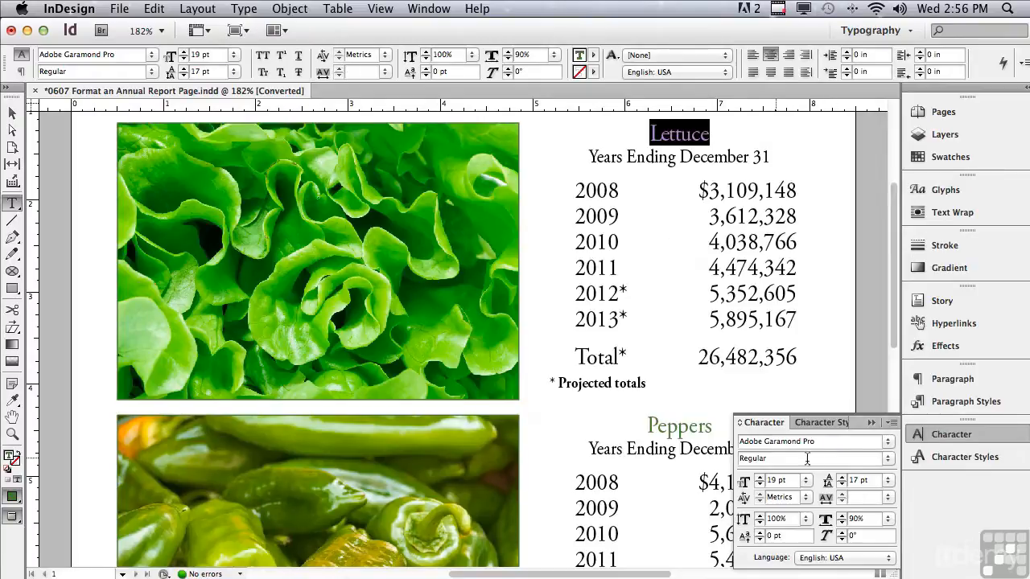
left_click(888, 458)
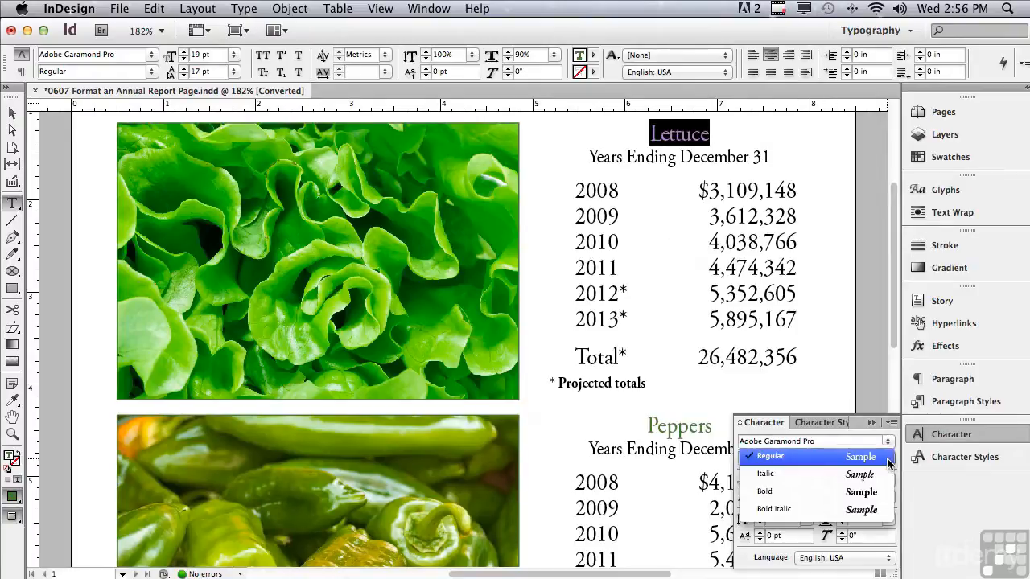
left_click(860, 491)
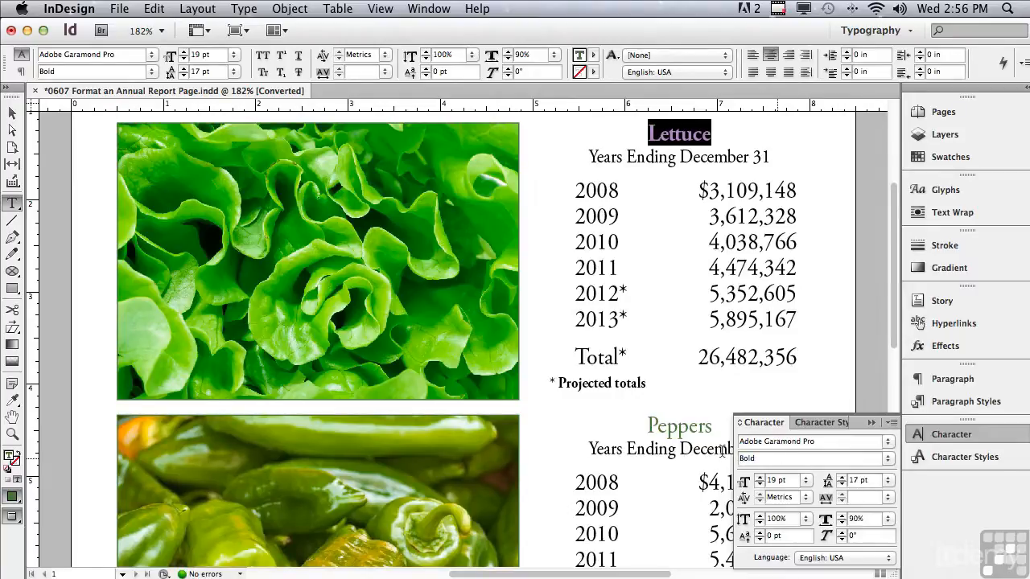
- Format the whole "How Green Are Harry's Greens?" headline in small caps
left_click_drag(894, 323, 895, 272)
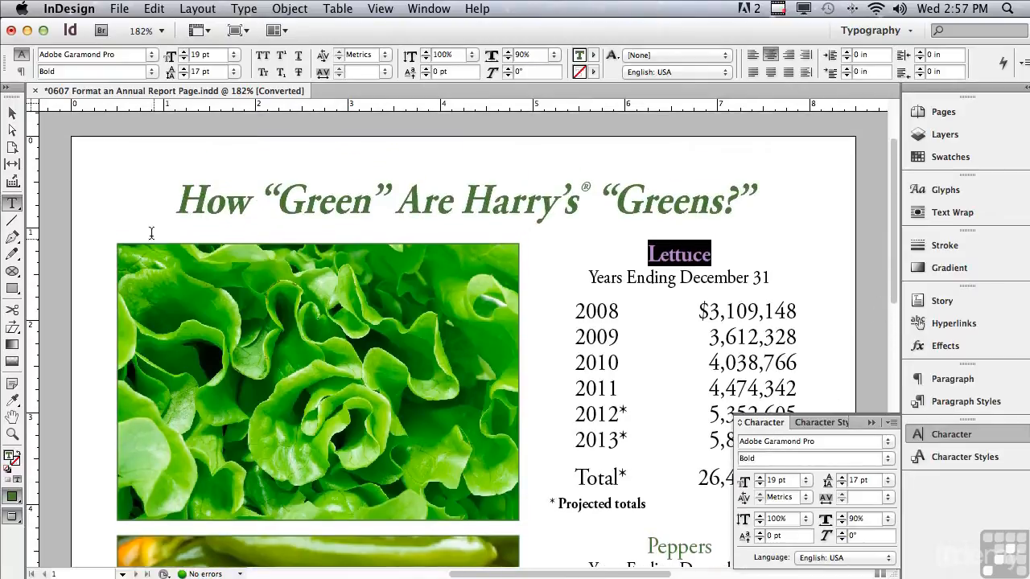
left_click(159, 200)
left_click_drag(159, 200, 761, 221)
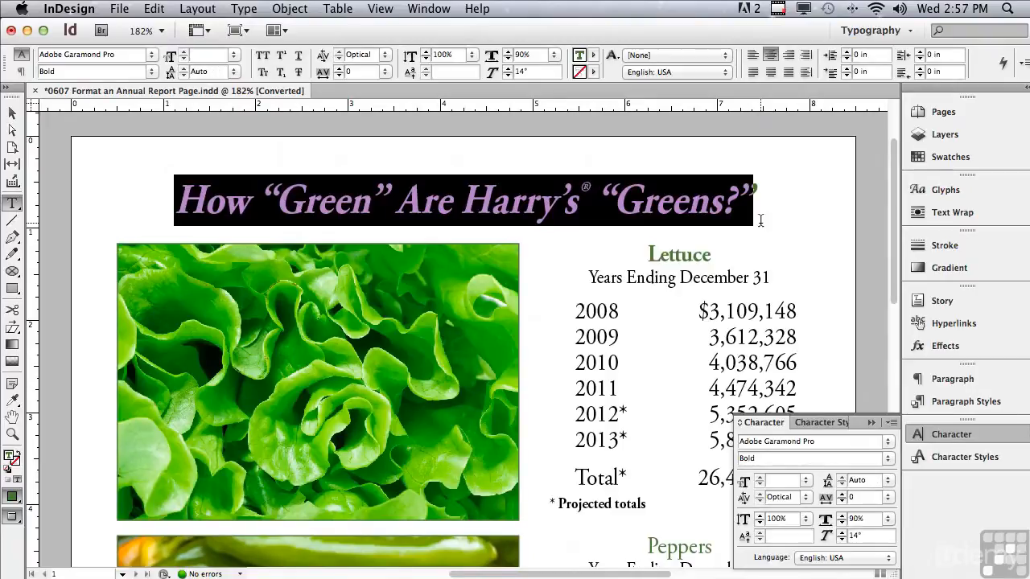
left_click(891, 424)
mouse_move(853, 456)
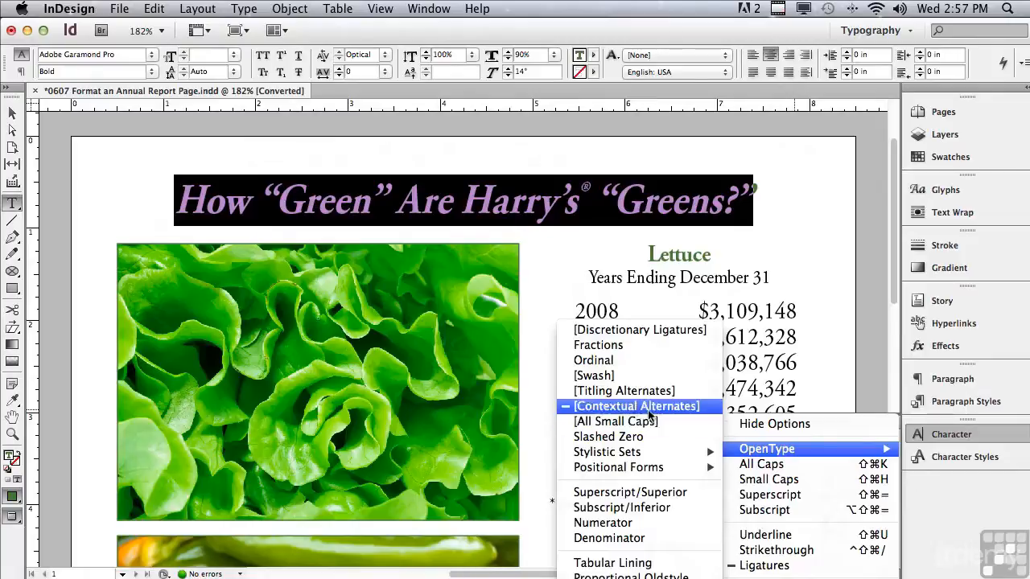
left_click(492, 352)
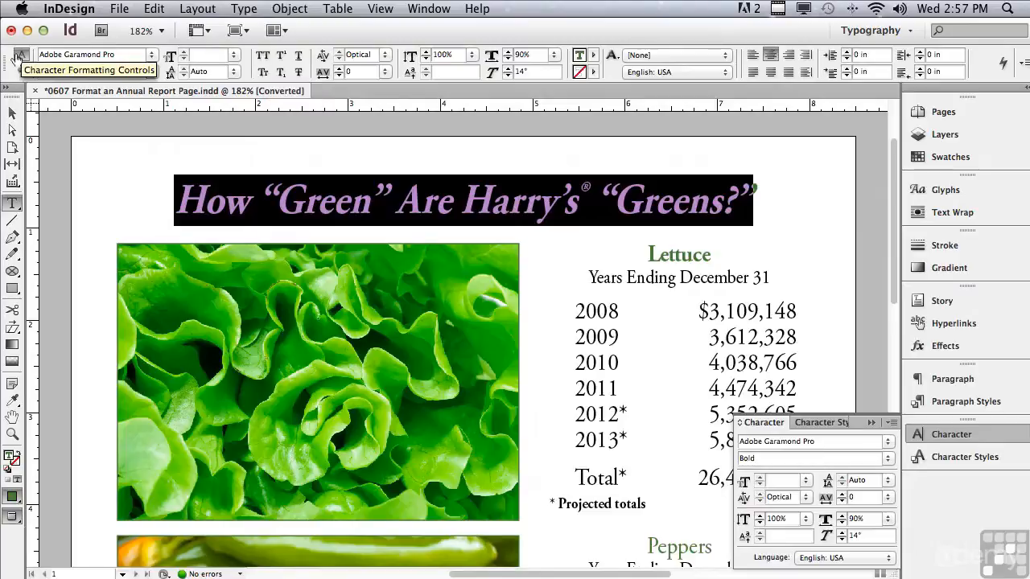
left_click(265, 72)
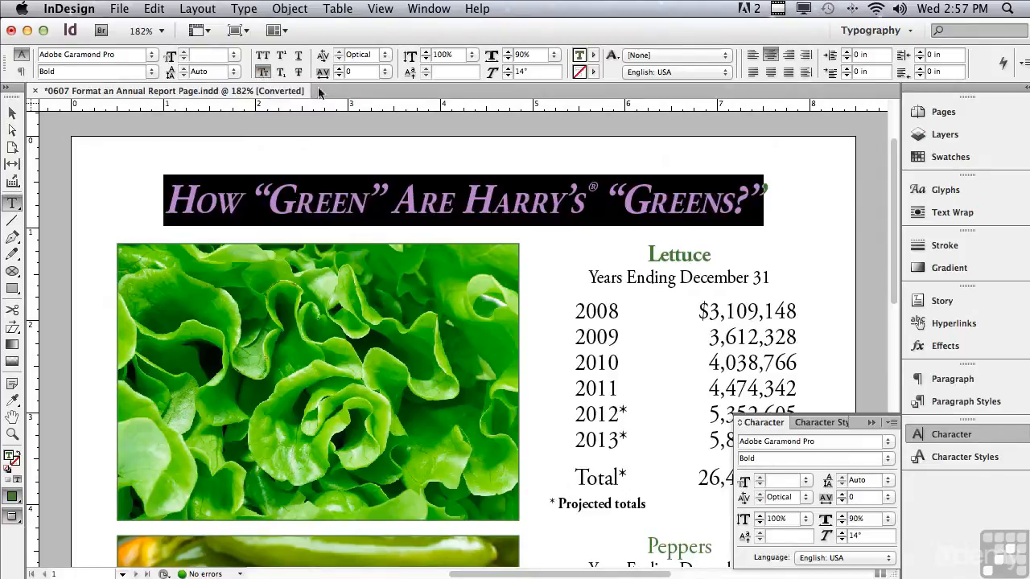
- Apply both strikethrough and underline to the total amount in the Lettuce table
left_click_drag(896, 173, 890, 228)
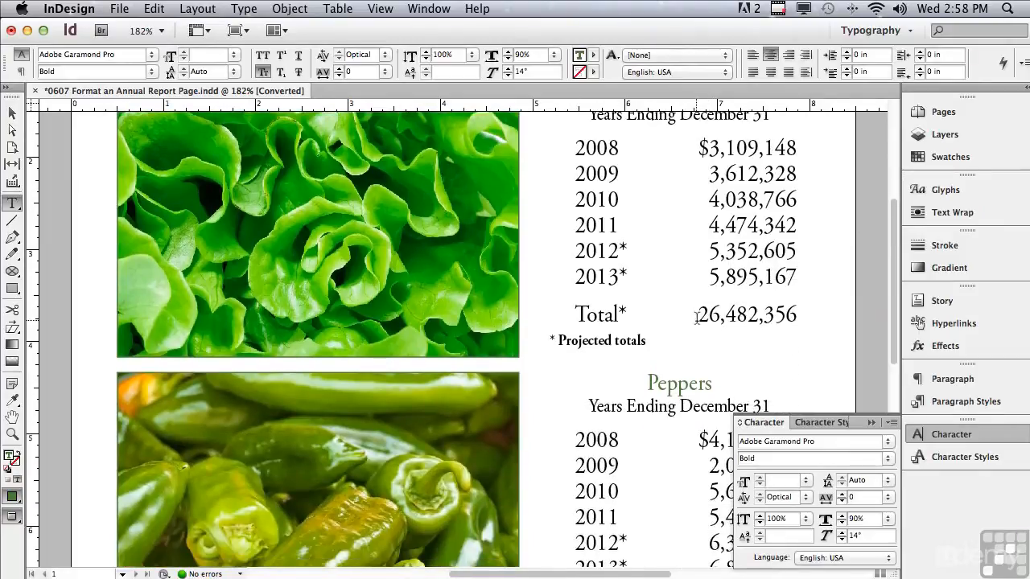
left_click_drag(697, 315, 806, 317)
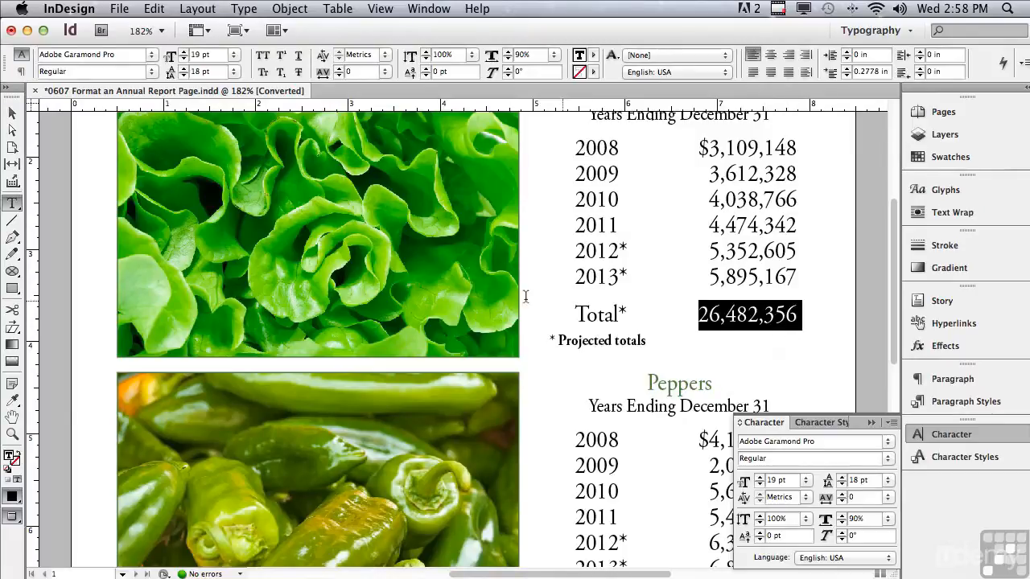
left_click(297, 74)
left_click(296, 57)
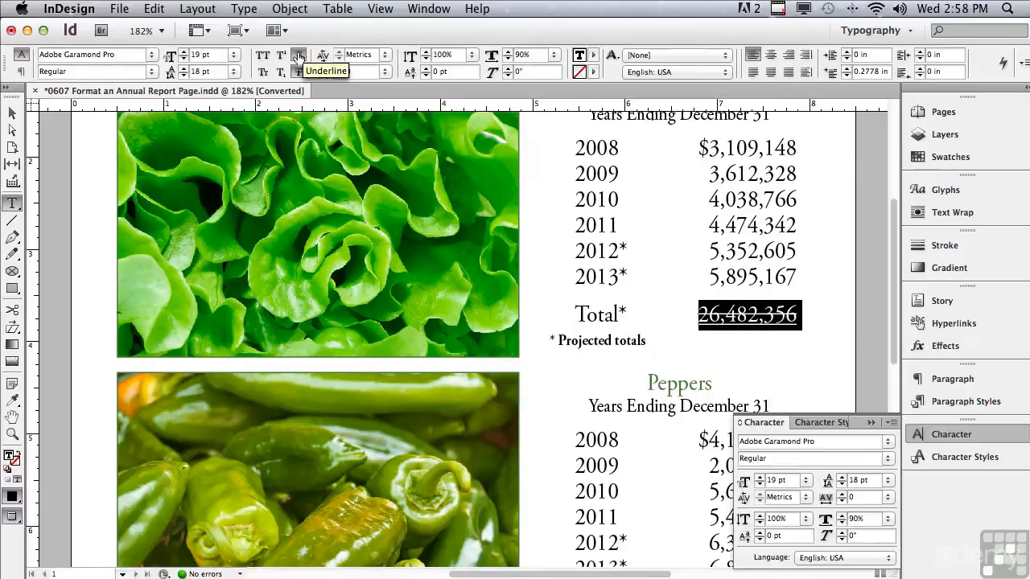
- In the underline options for the Lettuce total, set the weight to 4 pt and the type to Thin - Thin
left_click(297, 55, "alt")
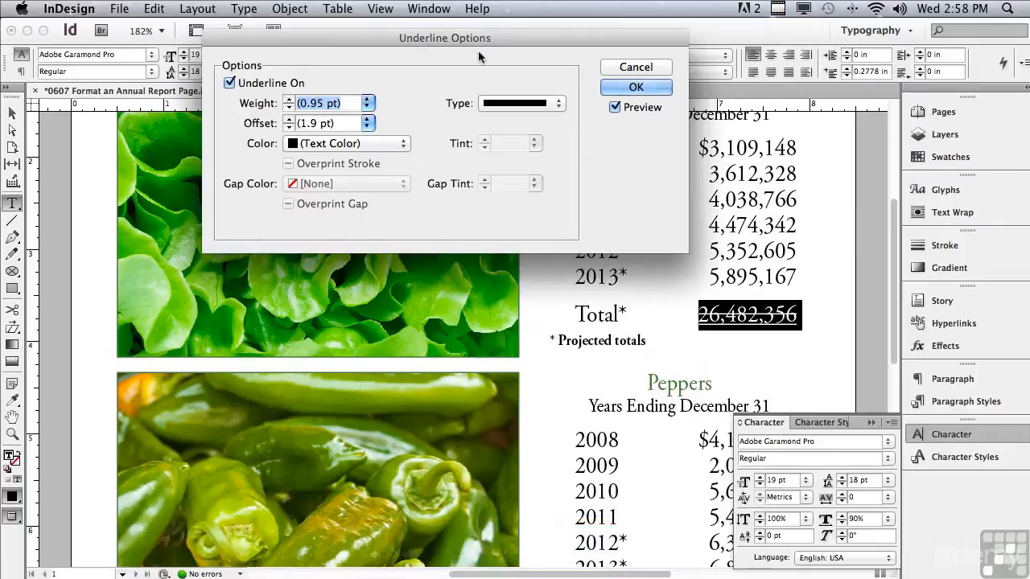
left_click(368, 108)
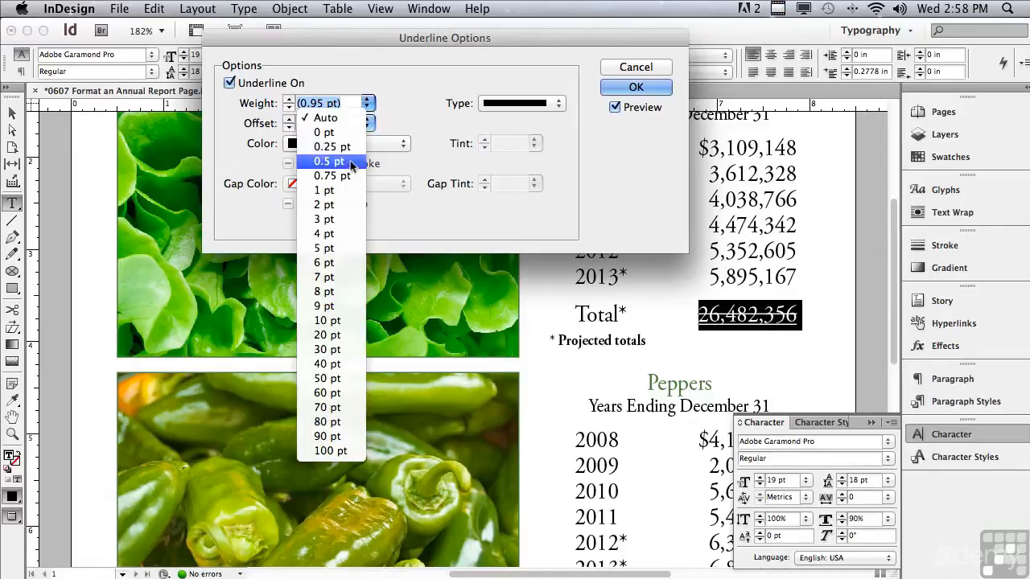
left_click(339, 235)
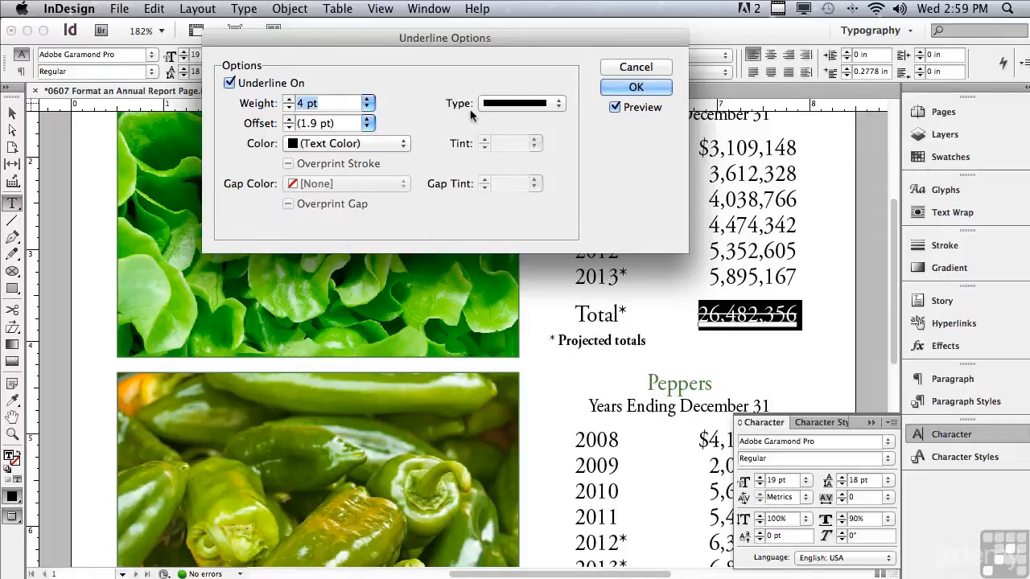
left_click(505, 104)
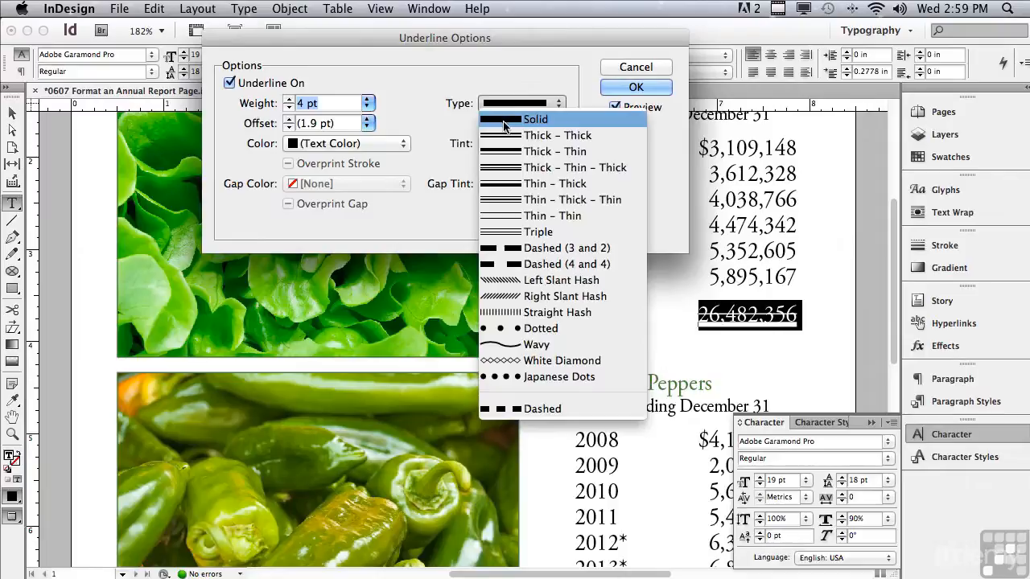
left_click(515, 216)
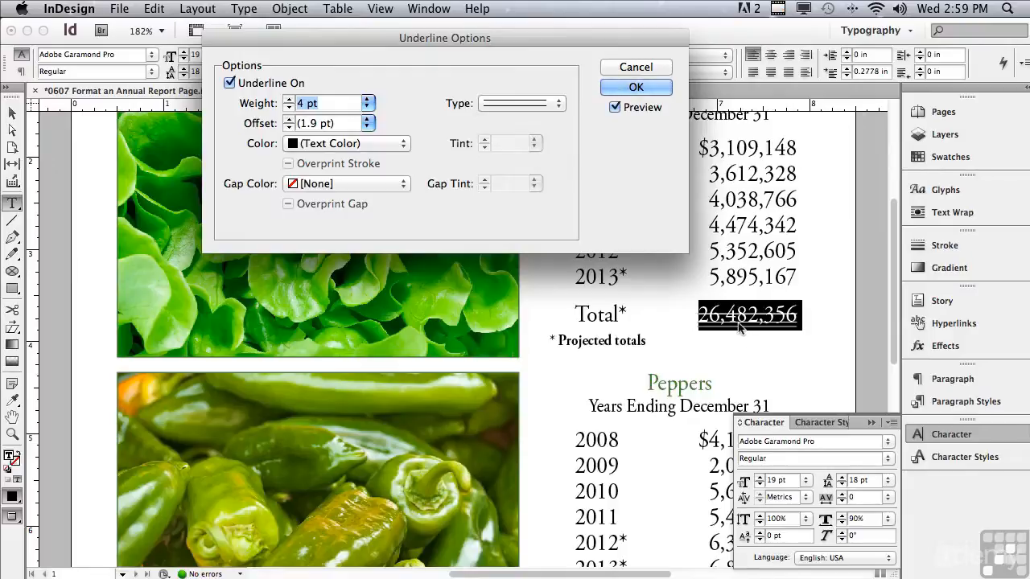
- Set the underline offset of the Lettuce total to 6 pt and accept the underline options
left_click(289, 119)
left_click(288, 119)
left_click(288, 119)
left_click(288, 119)
left_click(288, 119)
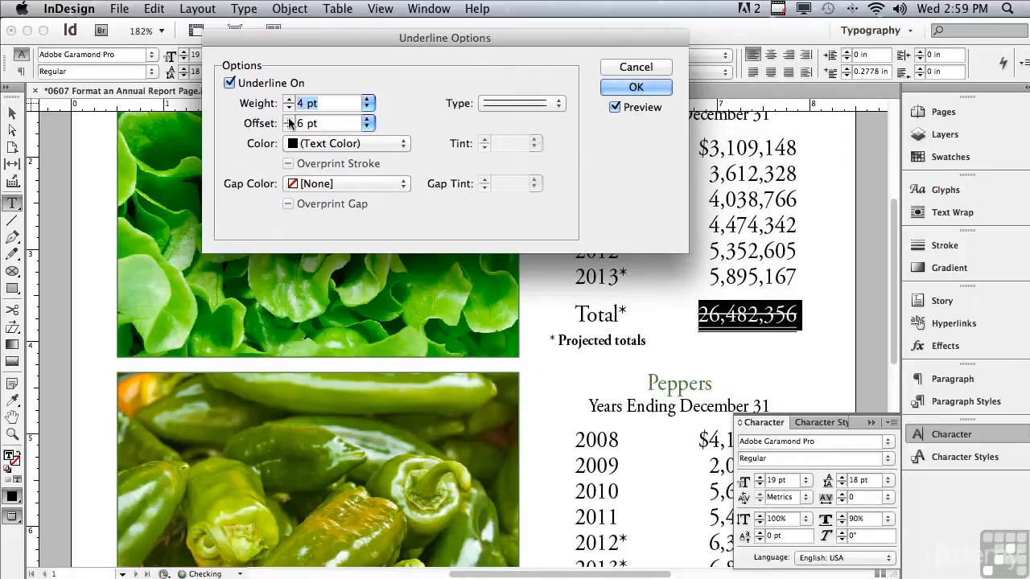
left_click(617, 87)
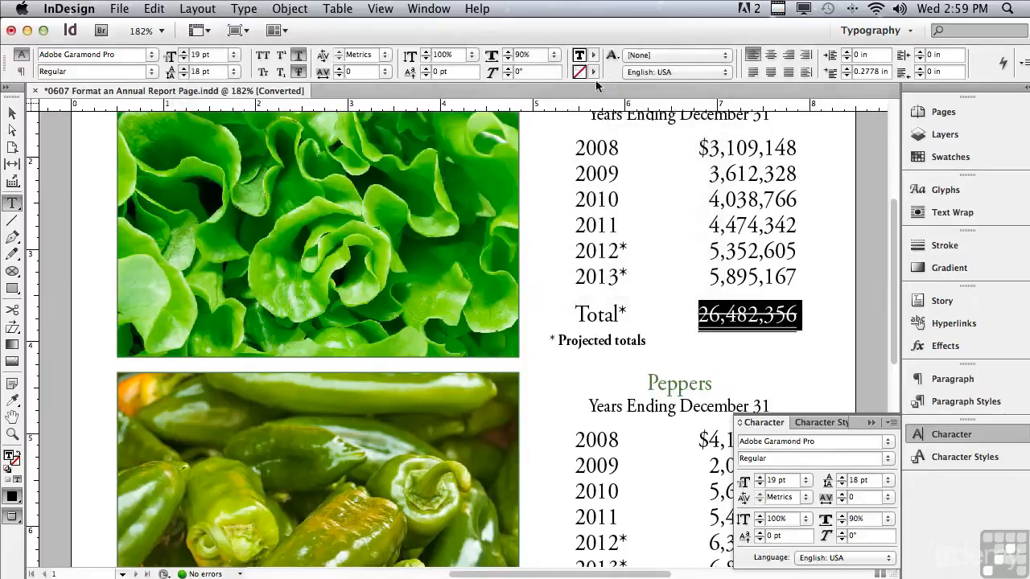
- In the strikethrough options for the Lettuce total, set the weight to 4 pt and the type to Thin - Thin
left_click(297, 74)
left_click(297, 74, "alt")
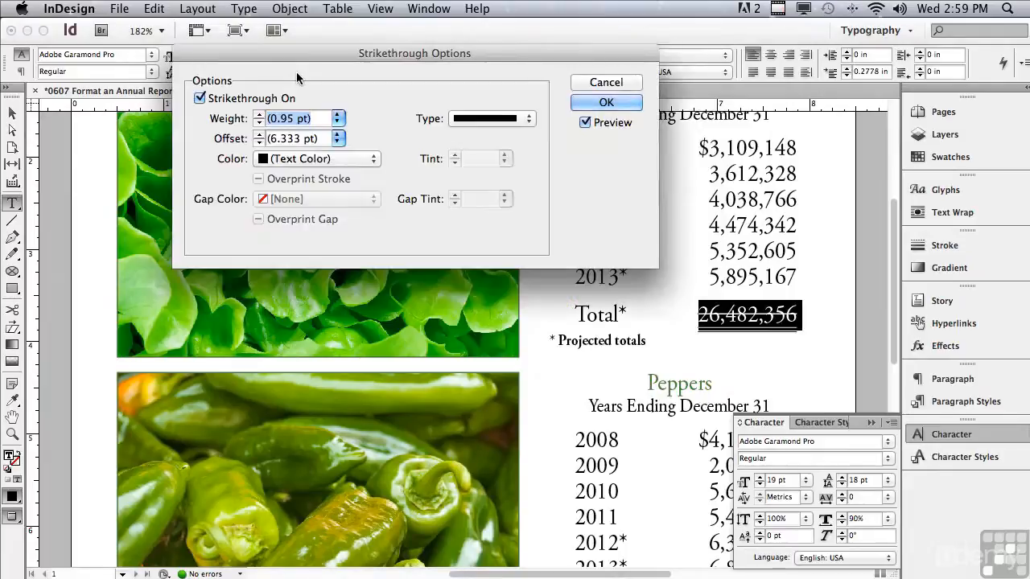
left_click_drag(296, 55, 289, 107)
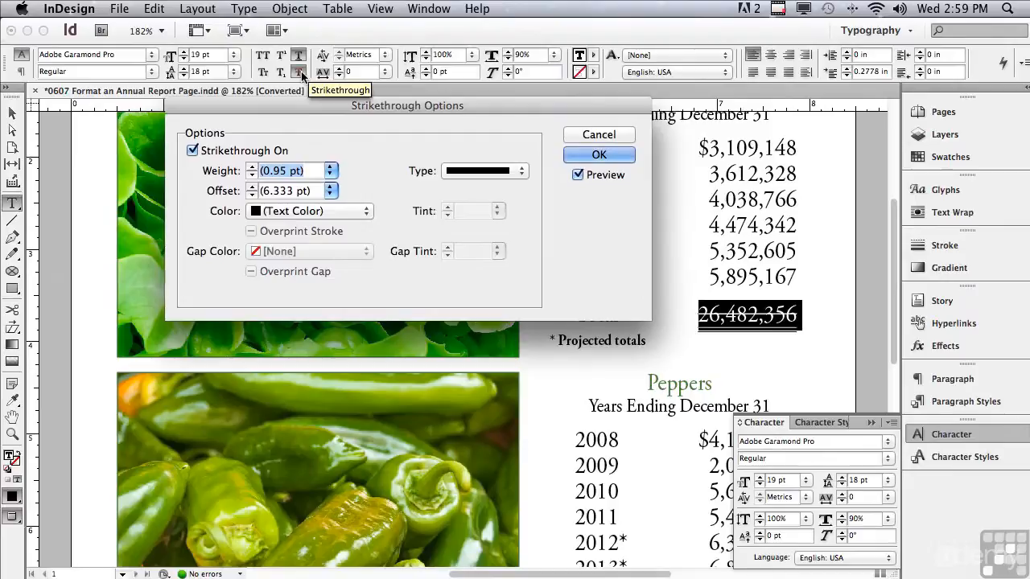
left_click(330, 171)
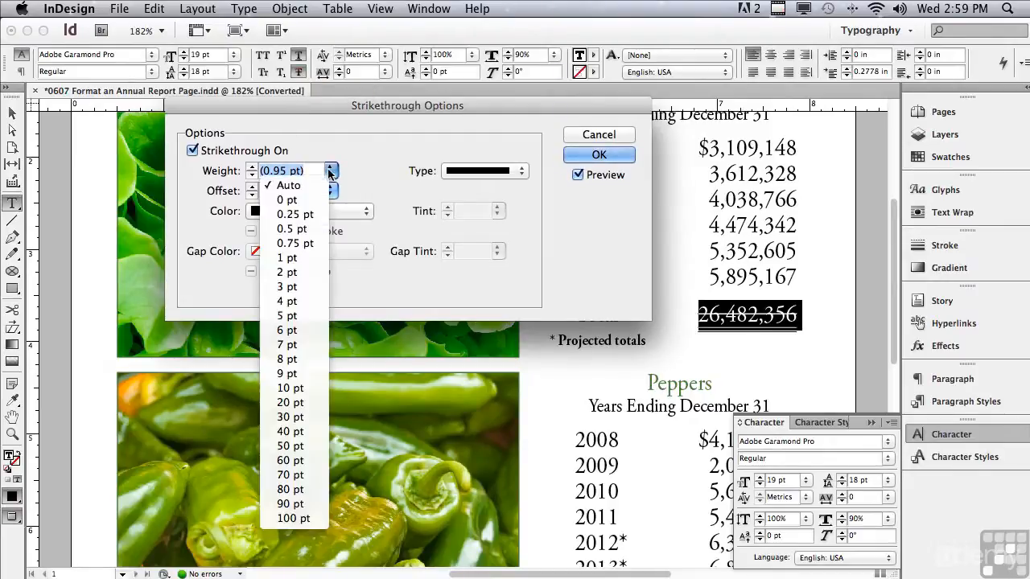
left_click(298, 301)
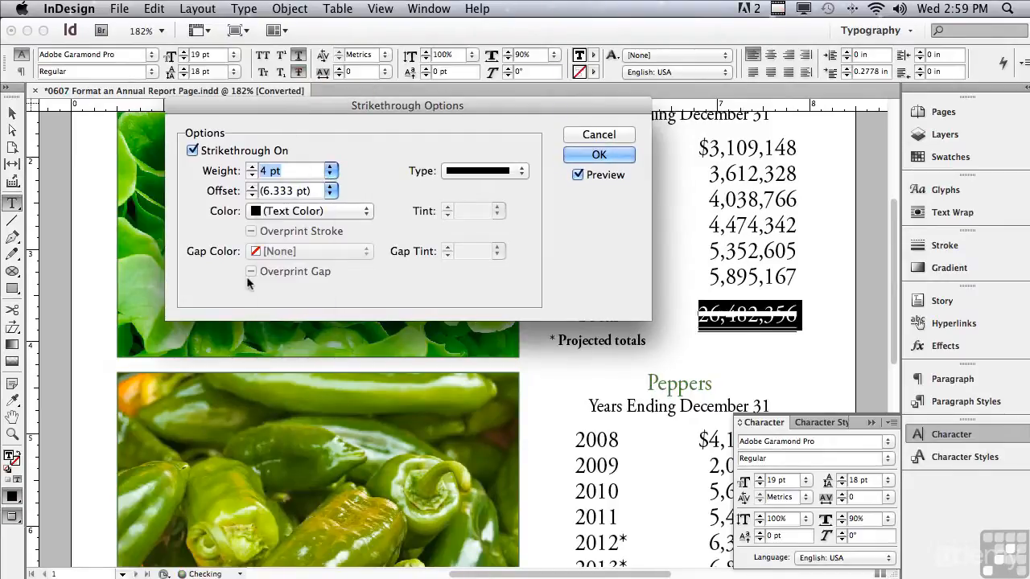
left_click(450, 171)
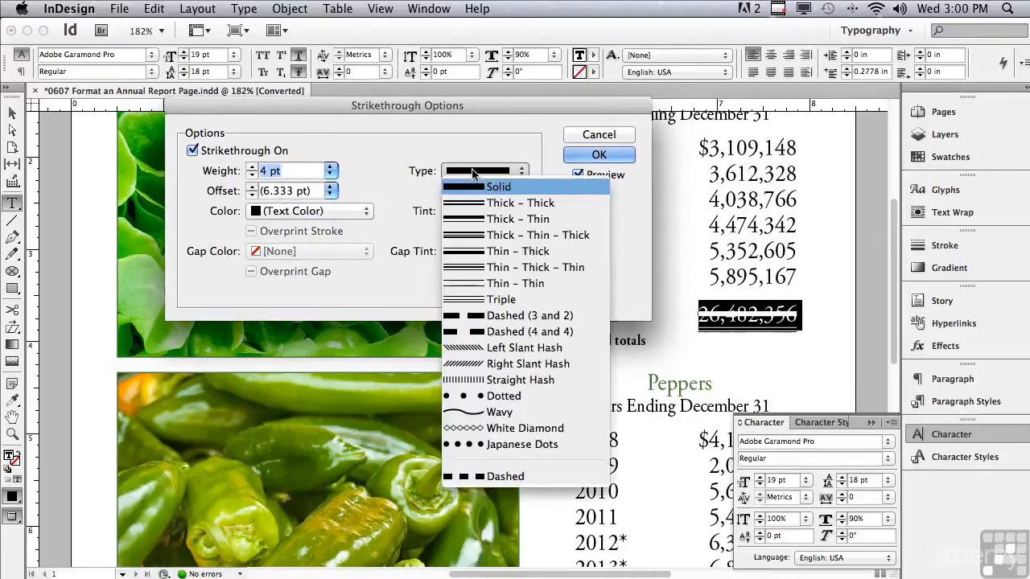
left_click(486, 284)
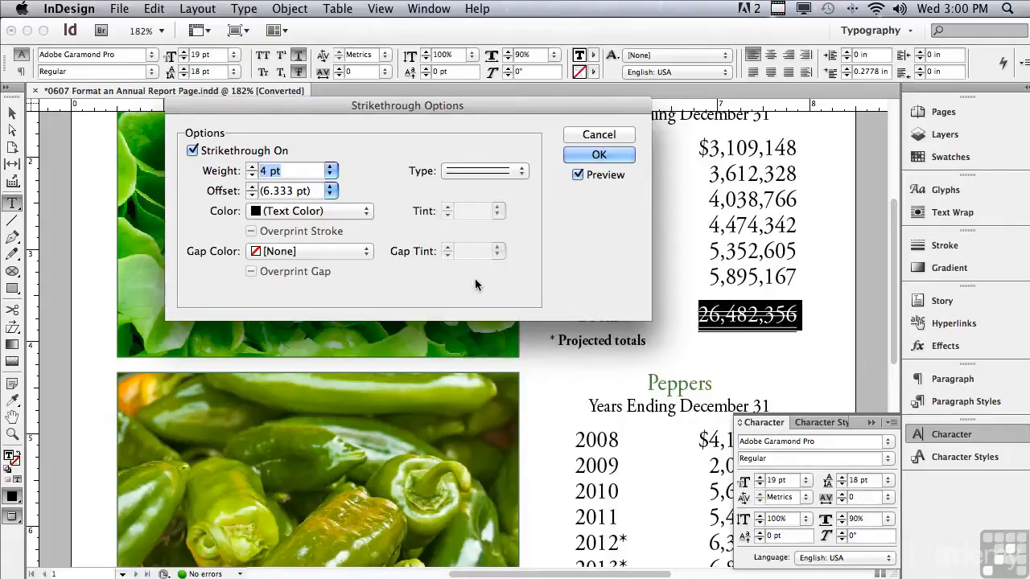
- Raise the strikethrough offset of the Lettuce total to 18 pt and accept the strikethrough options
left_click(252, 187)
left_click(252, 187)
left_click(252, 187)
left_click(251, 188)
left_click(252, 188)
left_click(252, 188)
left_click(252, 187)
left_click(252, 187)
left_click(252, 187)
left_click(252, 187)
left_click(252, 187)
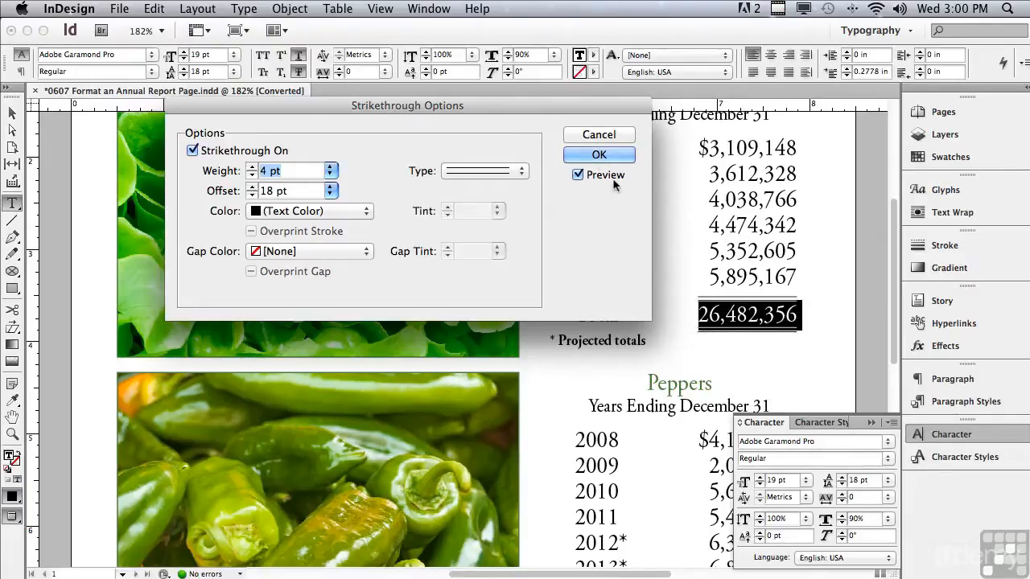
left_click(599, 154)
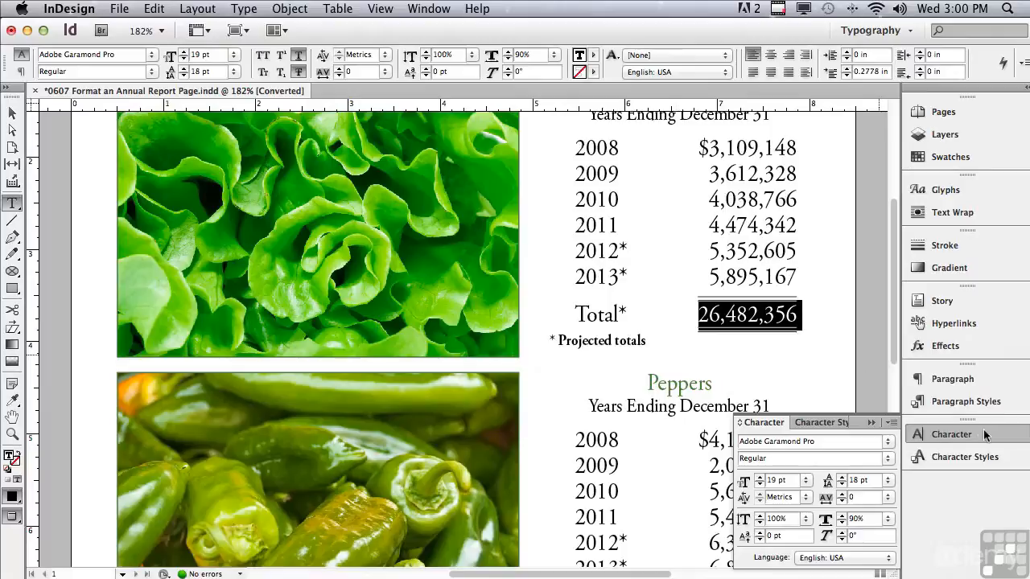
- Create a character style named Total from the formatted Lettuce total and apply it to the selection
left_click(963, 457)
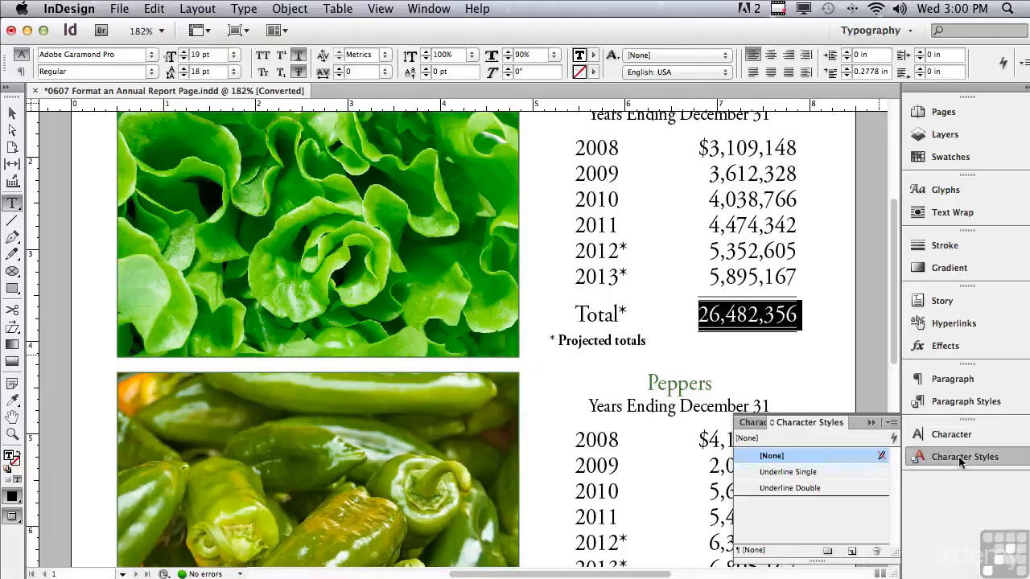
left_click(891, 423)
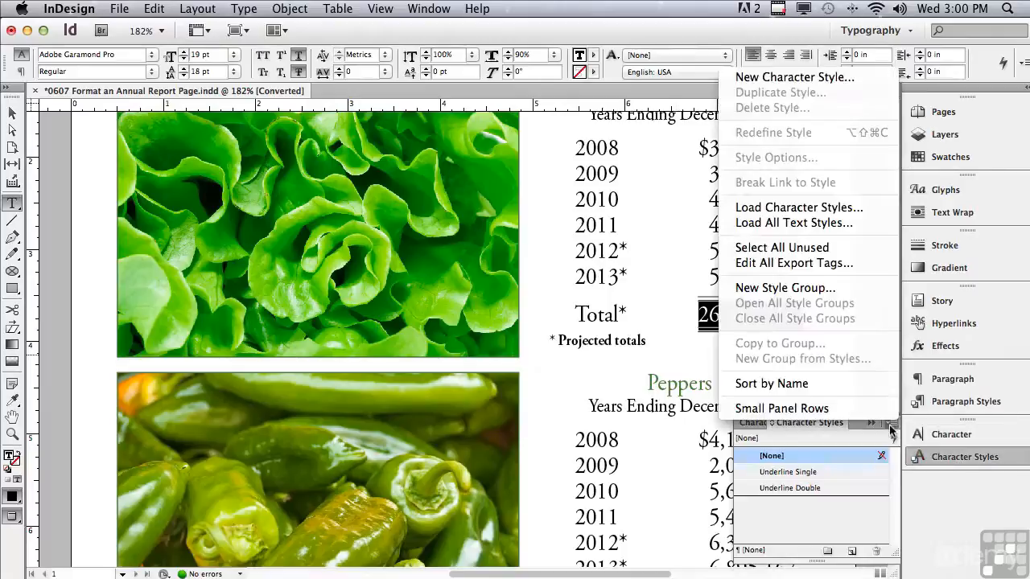
left_click(795, 77)
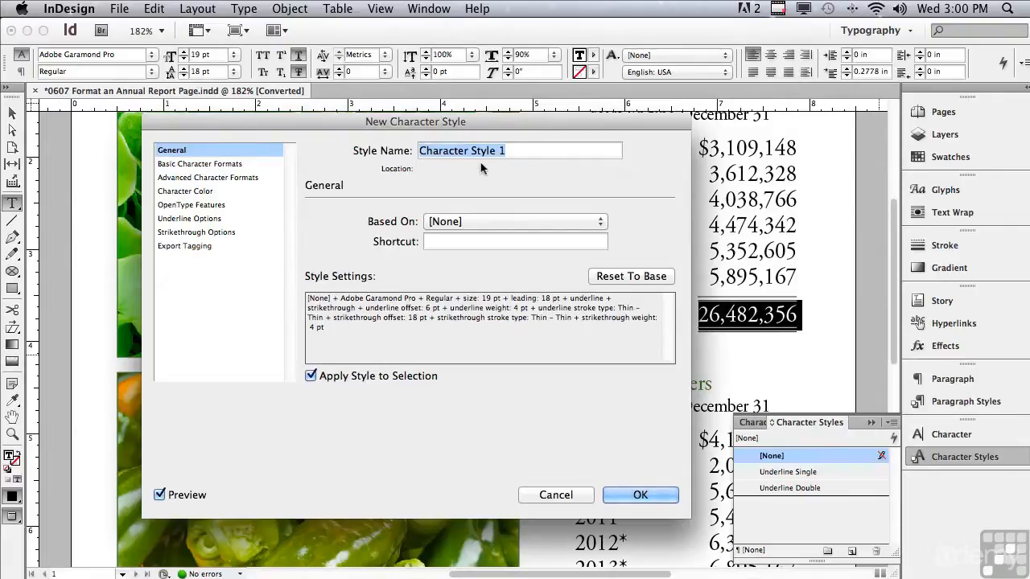
type("Total")
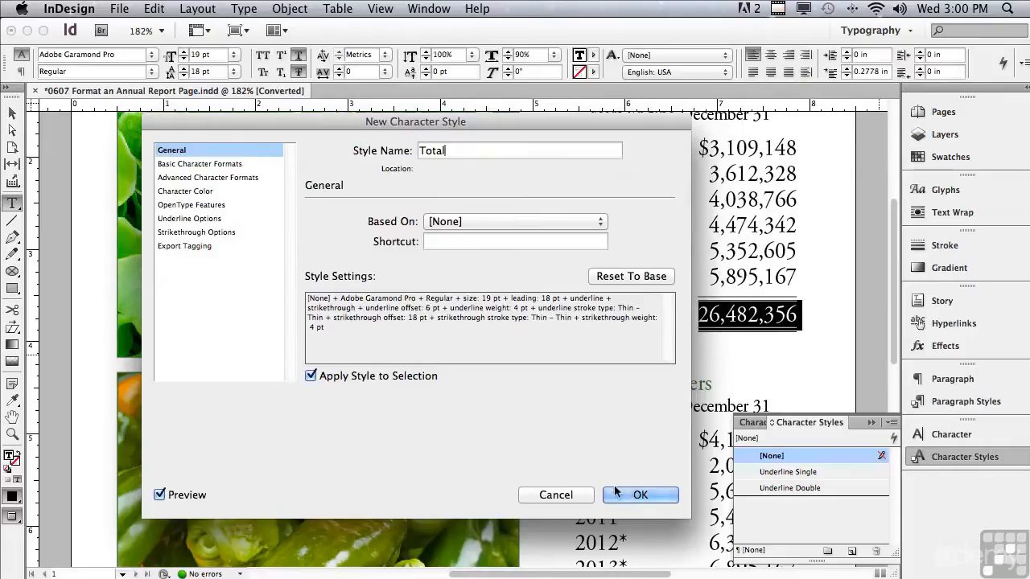
left_click(640, 495)
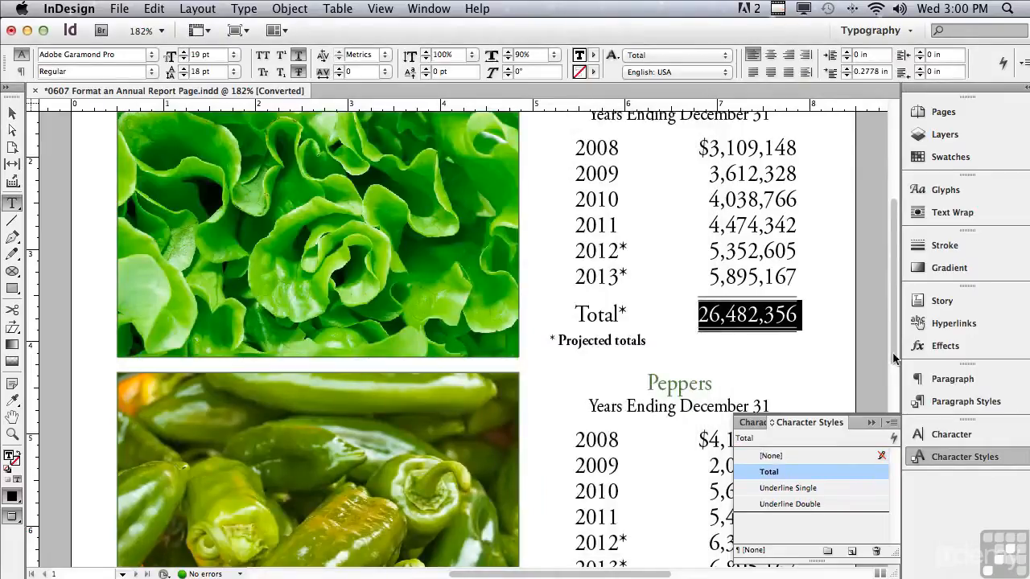
- Apply the Total character style to the total amount in the Peppers table
scroll(891, 364, "down", 2)
scroll(891, 365, "down", 8)
left_click(697, 328)
left_click_drag(697, 328, 803, 330)
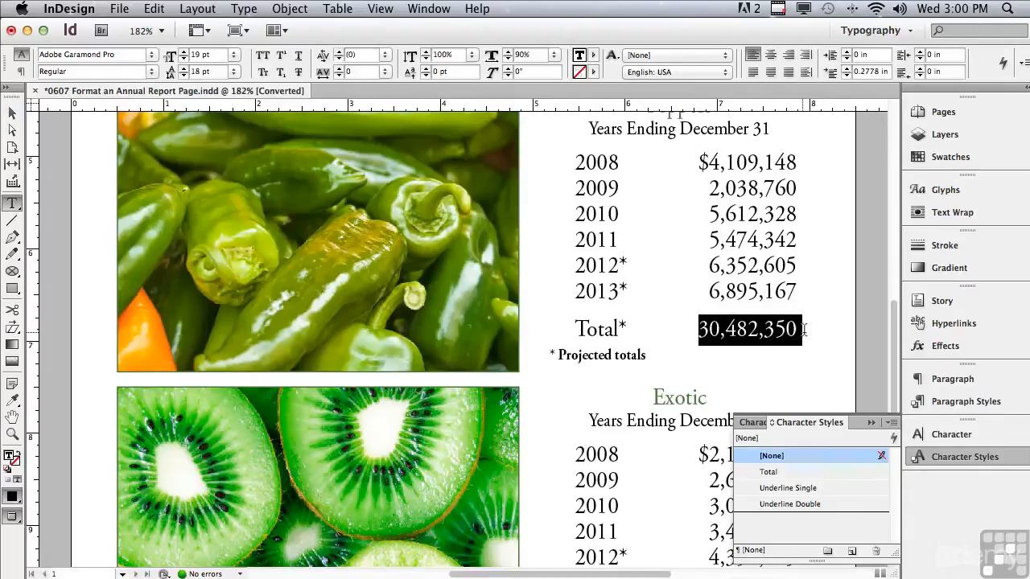
left_click(770, 474)
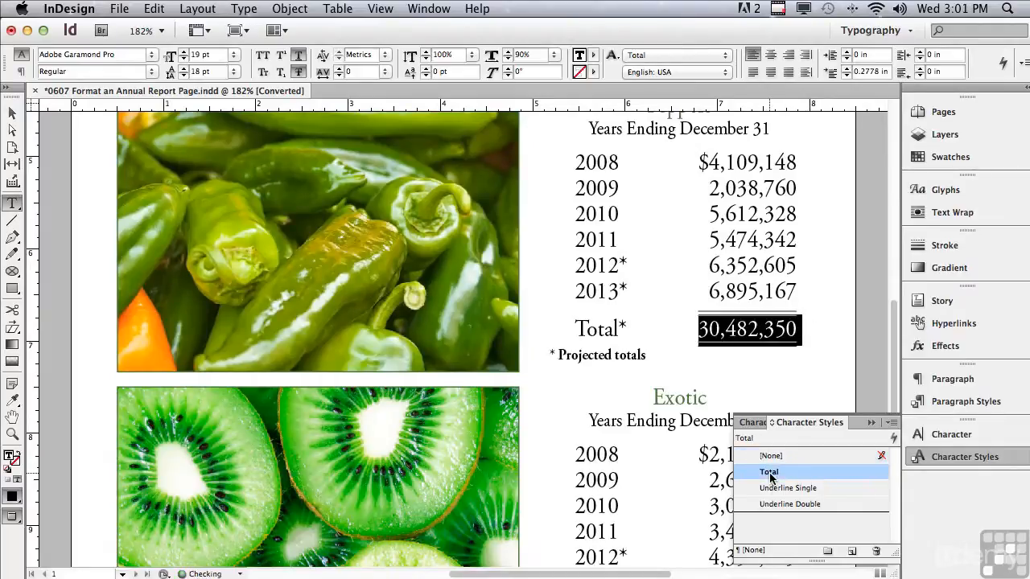
- Apply the Total character style to the total amount in the Exotic table
scroll(894, 362, "down", 5)
scroll(877, 362, "down", 3)
left_click_drag(699, 360, 801, 363)
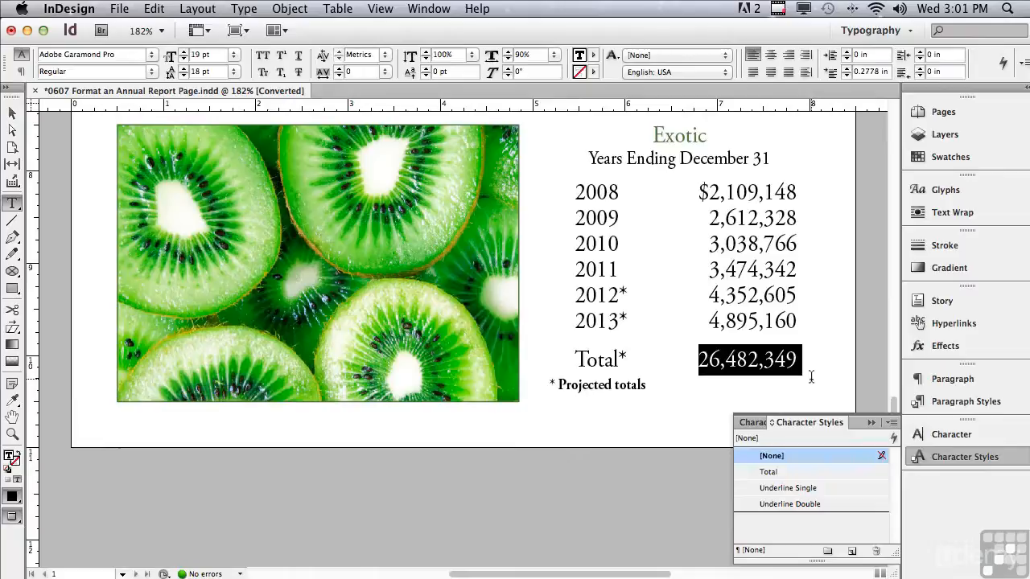
left_click(768, 471)
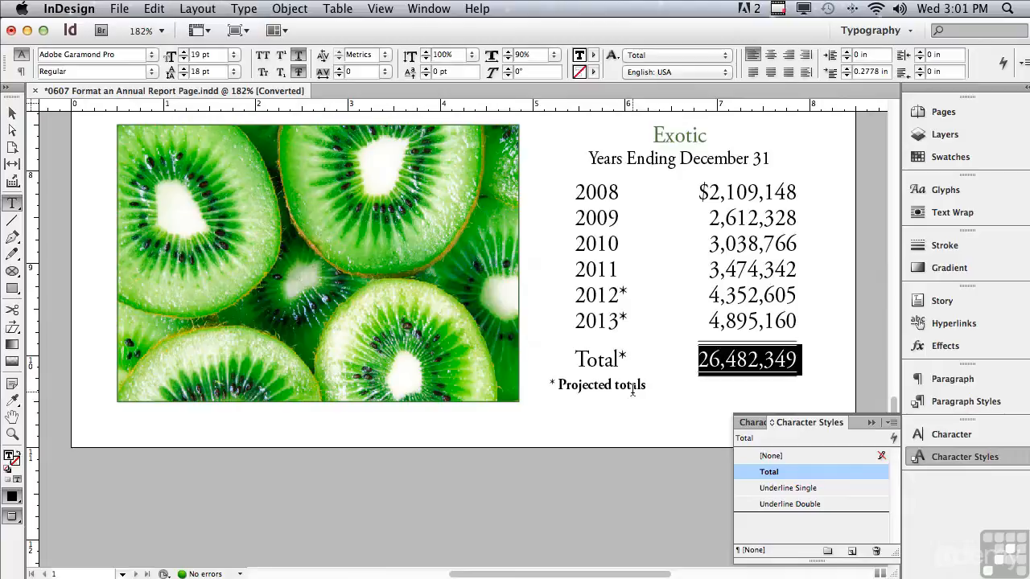
- Set the tracking of the "Lettuce" heading to 0
left_click_drag(893, 409, 919, 151)
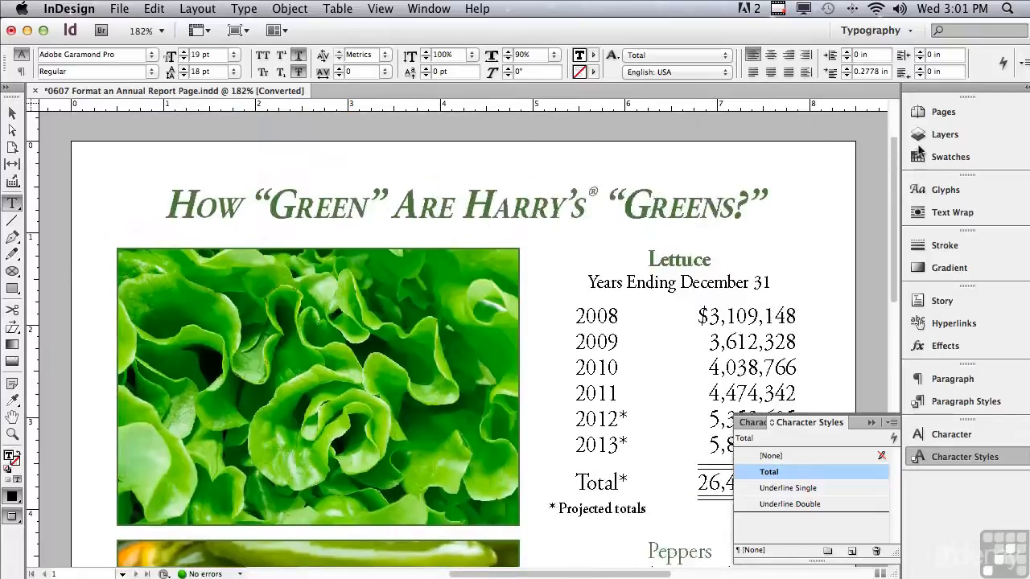
left_click_drag(646, 259, 732, 260)
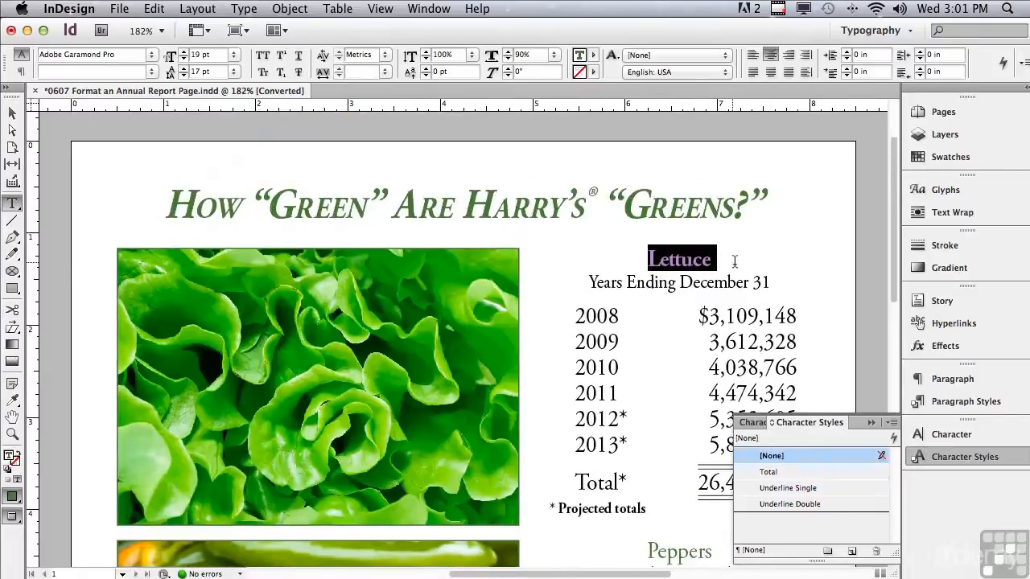
left_click(935, 436)
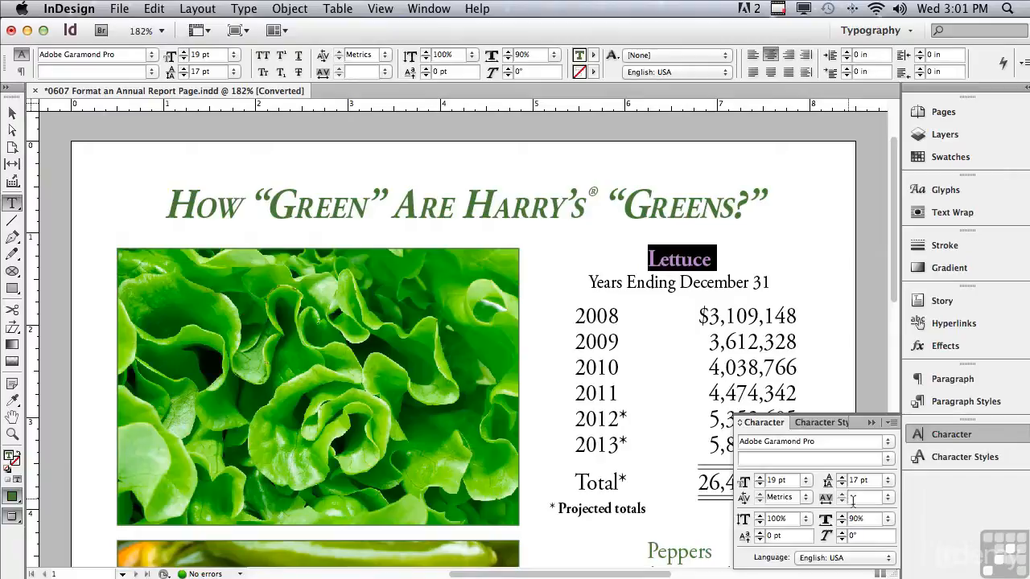
type("0")
key("Return")
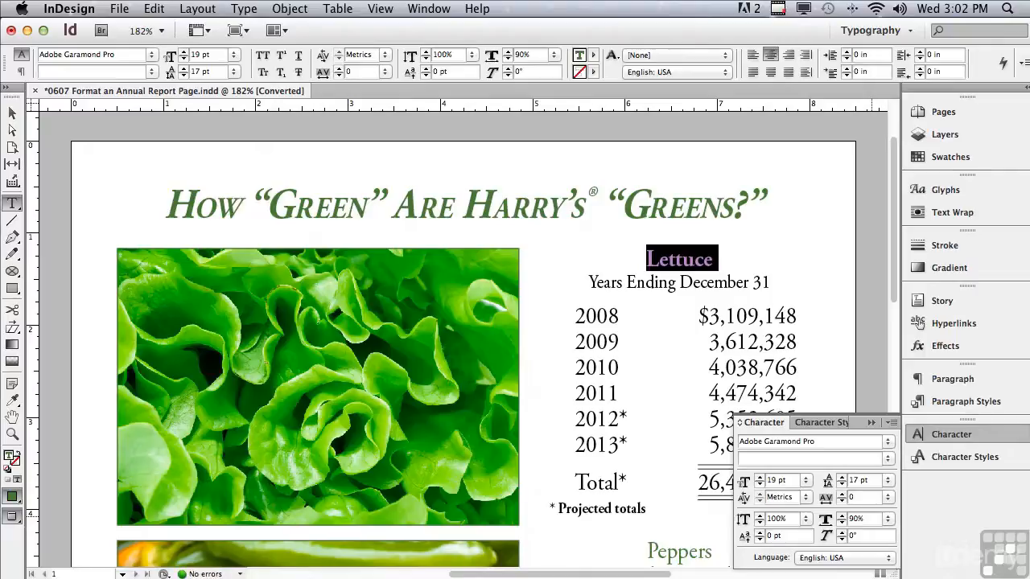